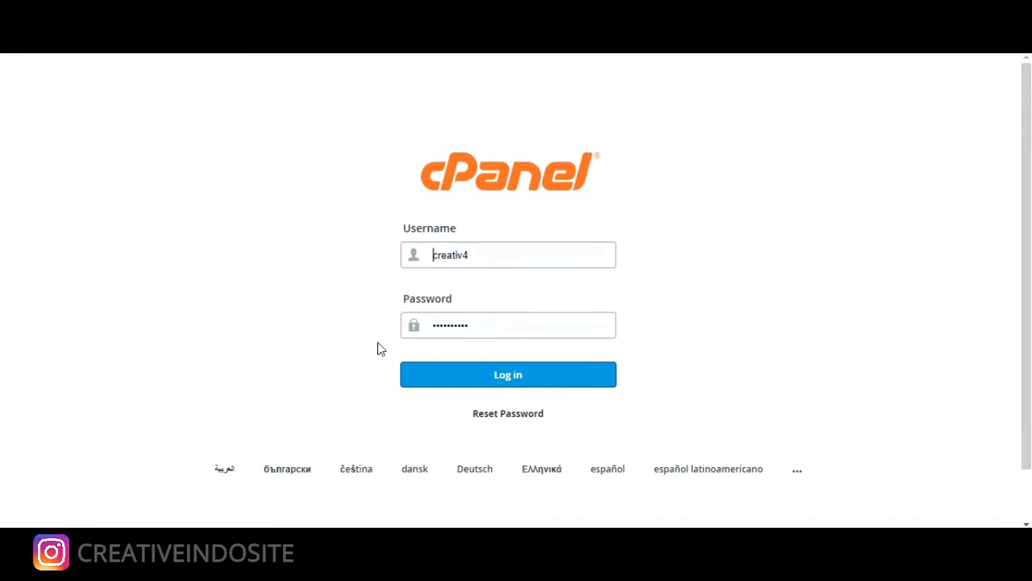
Log in to the cPanel account with its username and password to reach the home dashboard
click(458, 374)
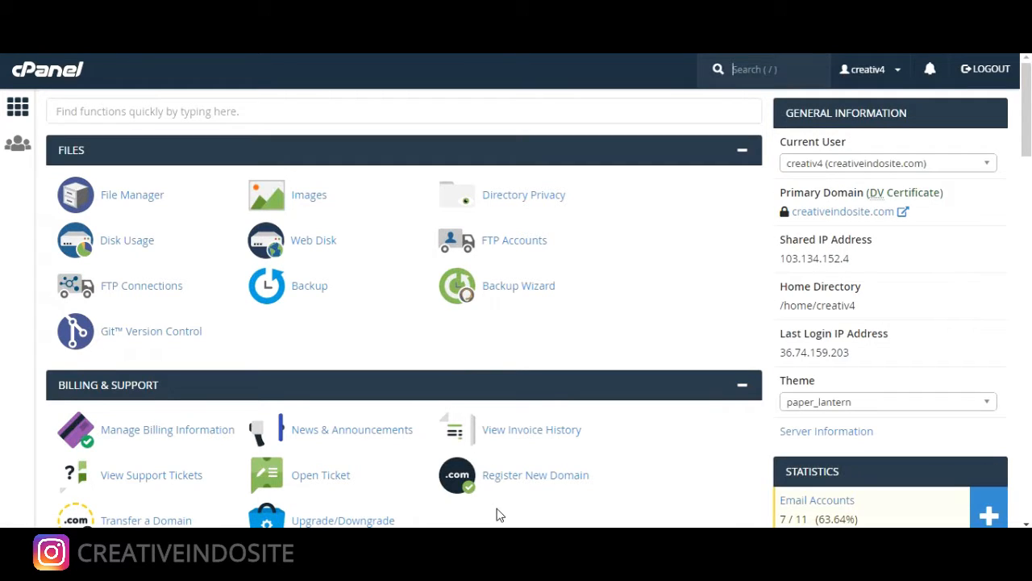
In Notepad, highlight step 2, 'Cari softcolus pada cPanel kalian'
click(516, 542)
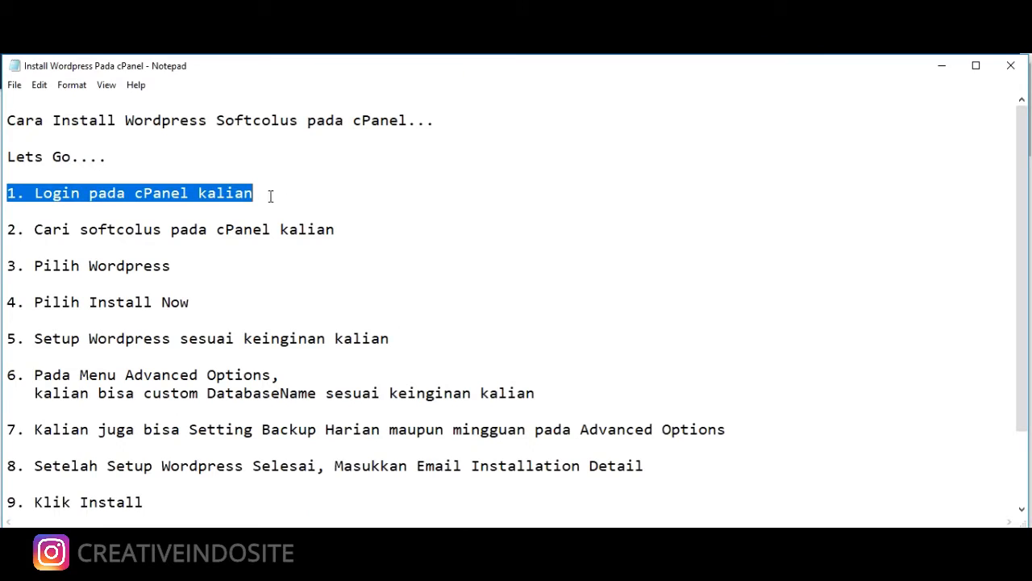
click(343, 230)
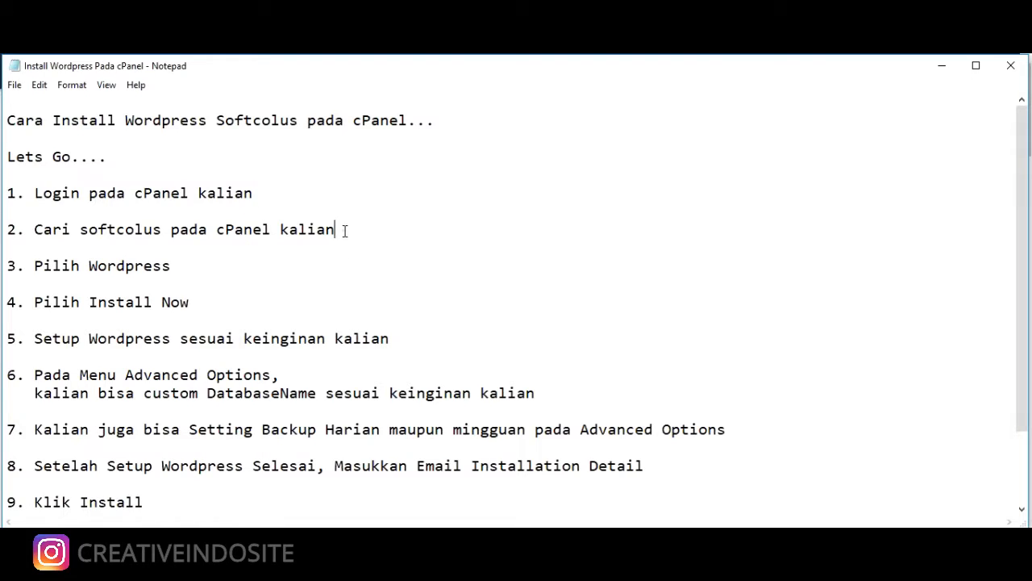
drag(343, 231, 111, 212)
click(71, 216)
drag(341, 225, 7, 230)
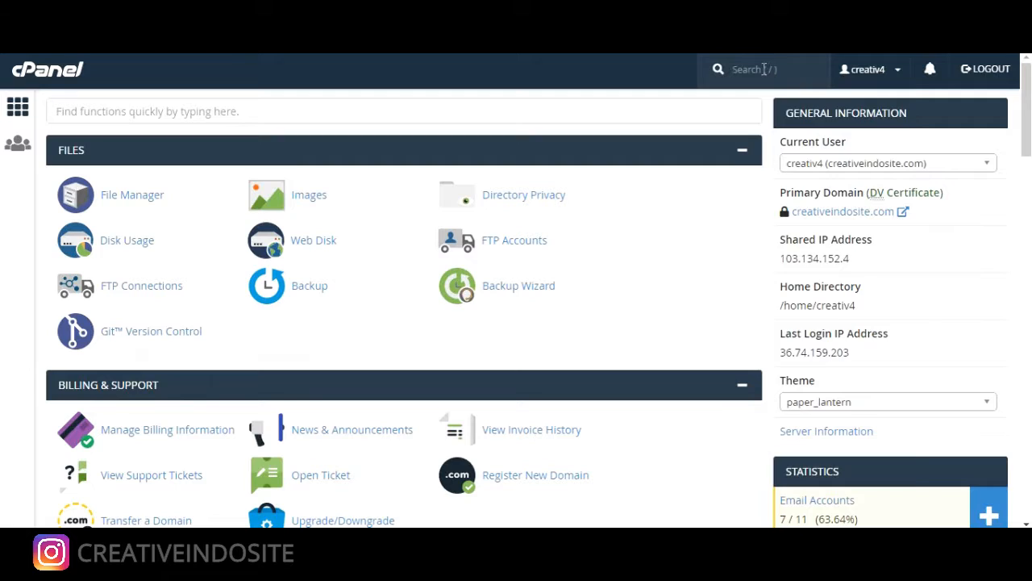
Search cPanel for 'Sof', then return to the cPanel home page
click(764, 69)
text(Soft)
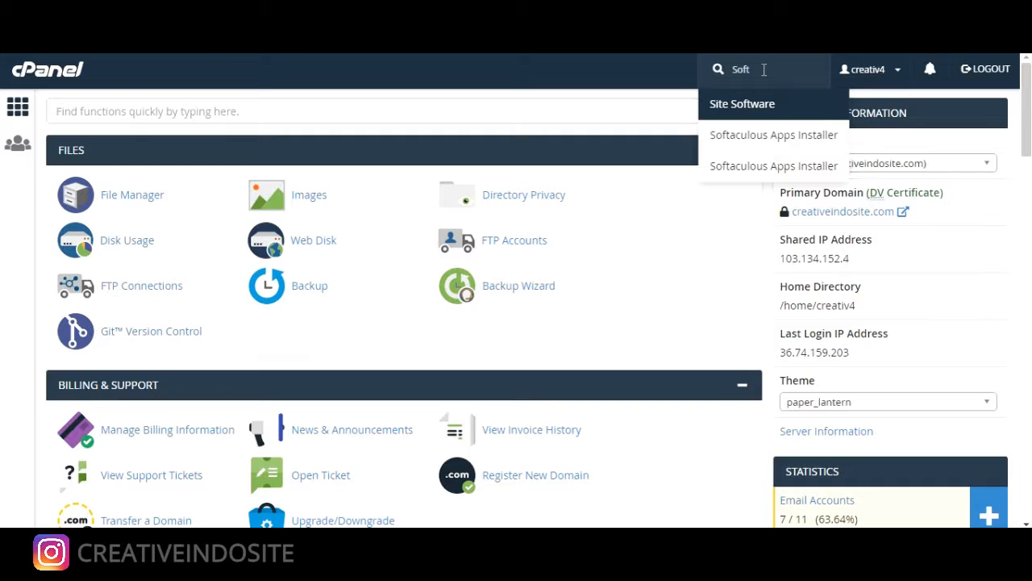
key(Return)
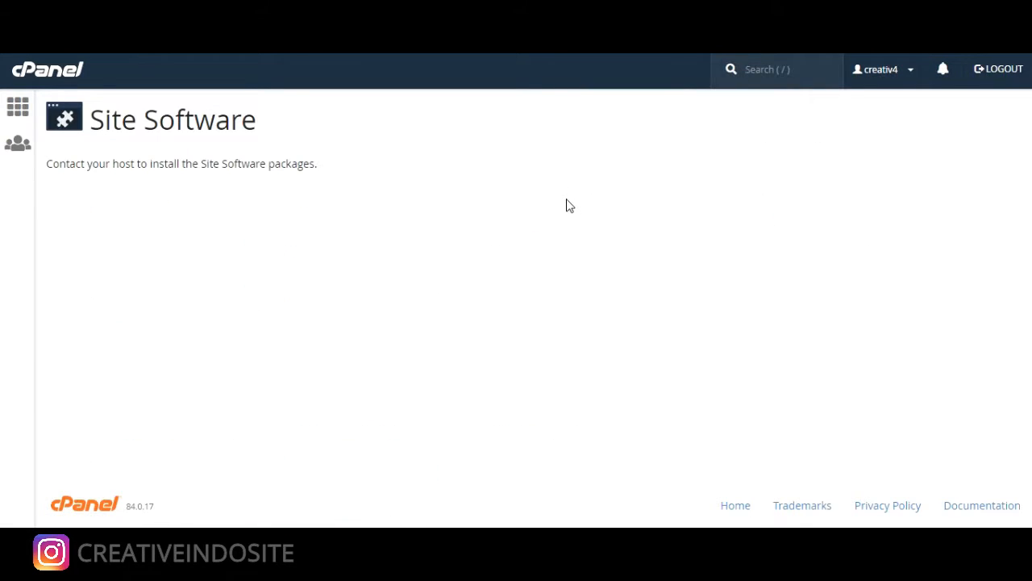
click(41, 72)
Open Softaculous Apps Installer and highlight notes step 3, 'Pilih Wordpress'
scroll(521, 313, down, 15)
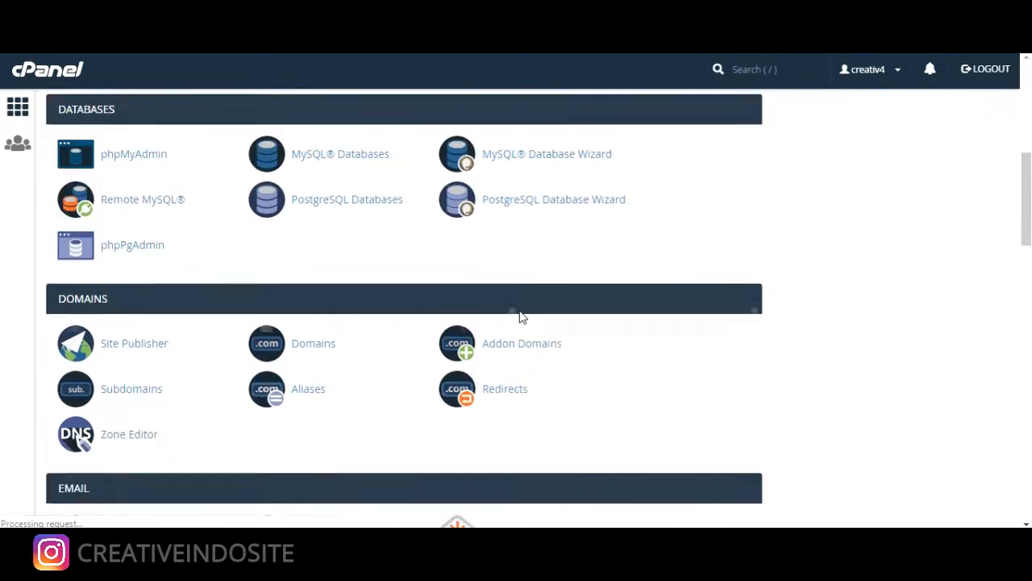
scroll(521, 313, down, 10)
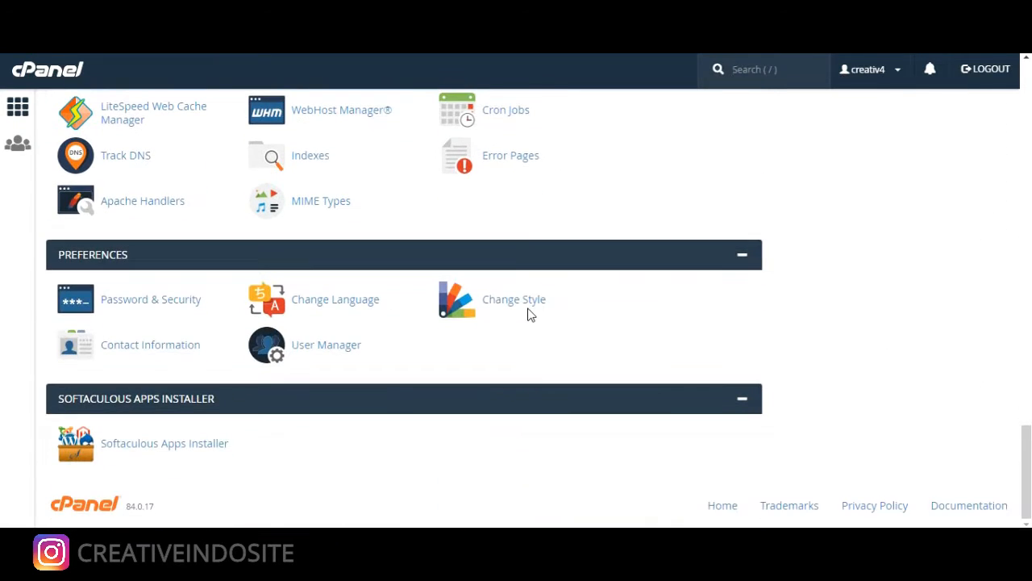
click(219, 454)
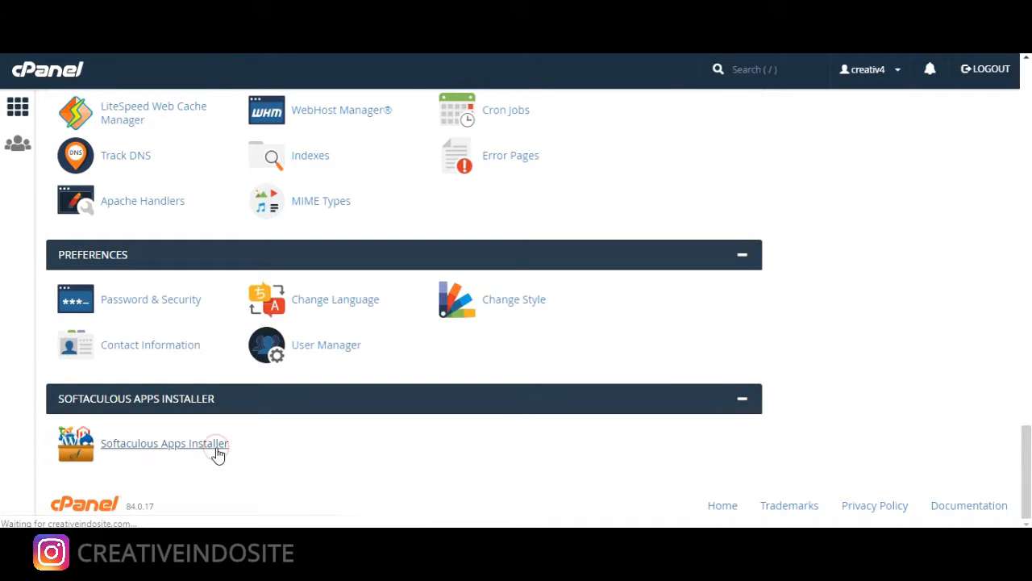
scroll(220, 419, down, 2)
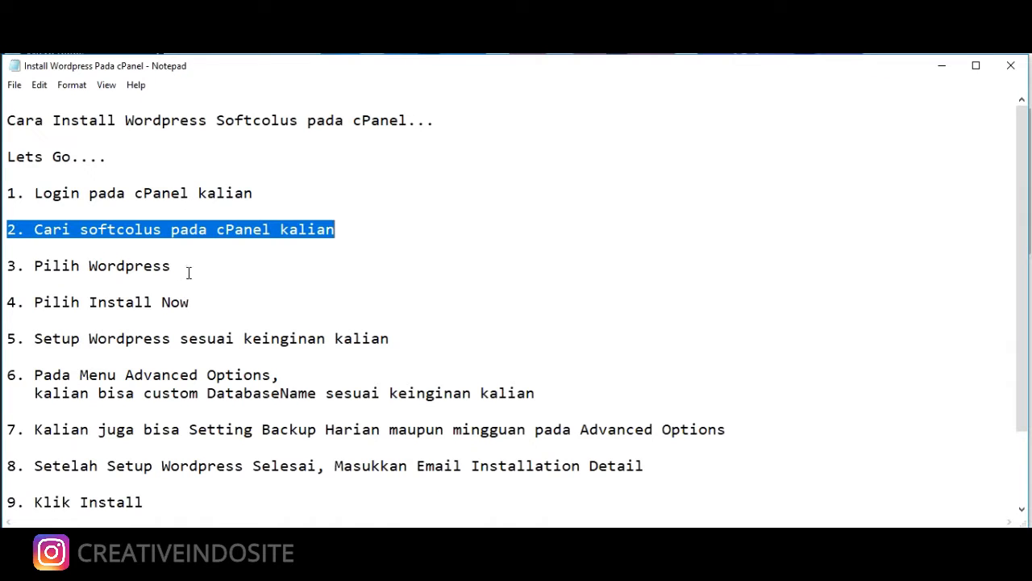
click(173, 267)
key(ctrl+shift+Left)
key(ctrl+shift+Left)
key(ctrl+shift+Left)
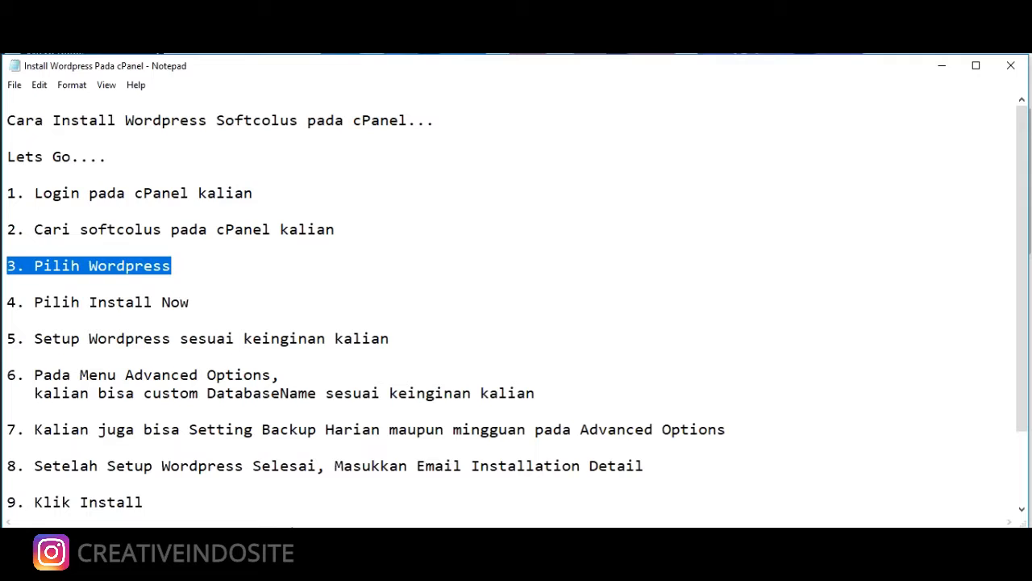
Open the WordPress overview page from Softaculous's Top Scripts
click(291, 564)
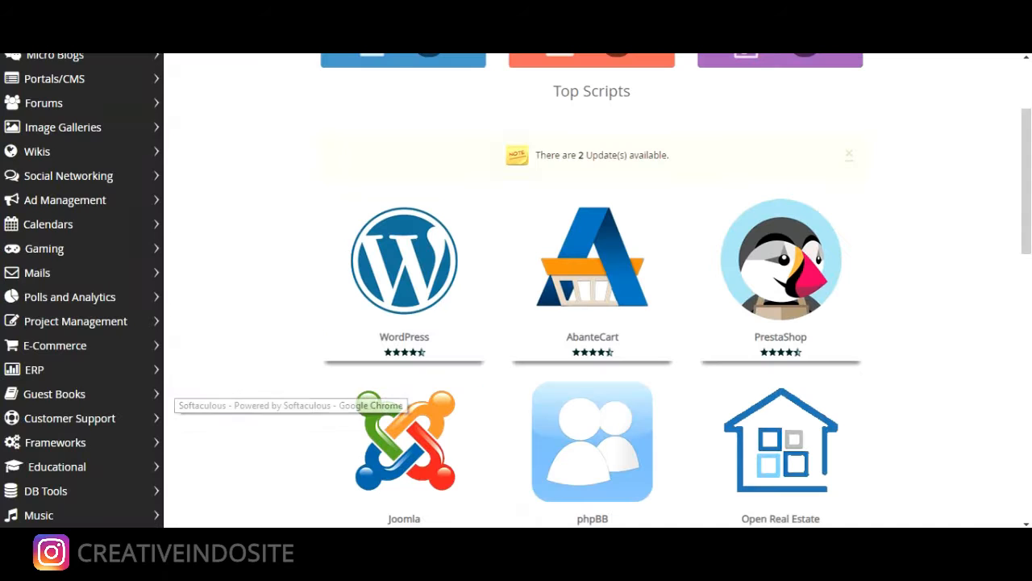
mouse_move(387, 292)
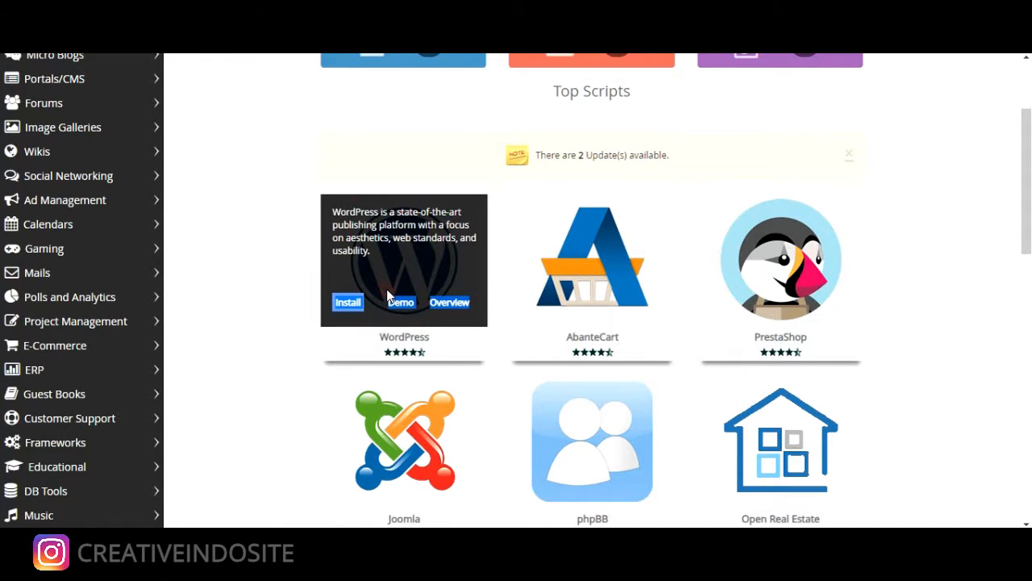
click(365, 249)
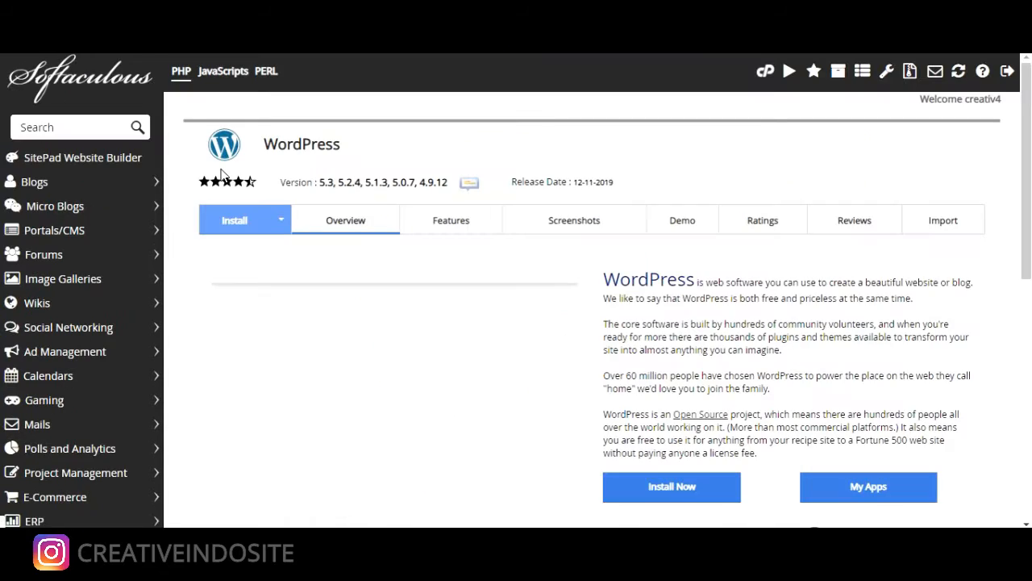
scroll(707, 266, down, 2)
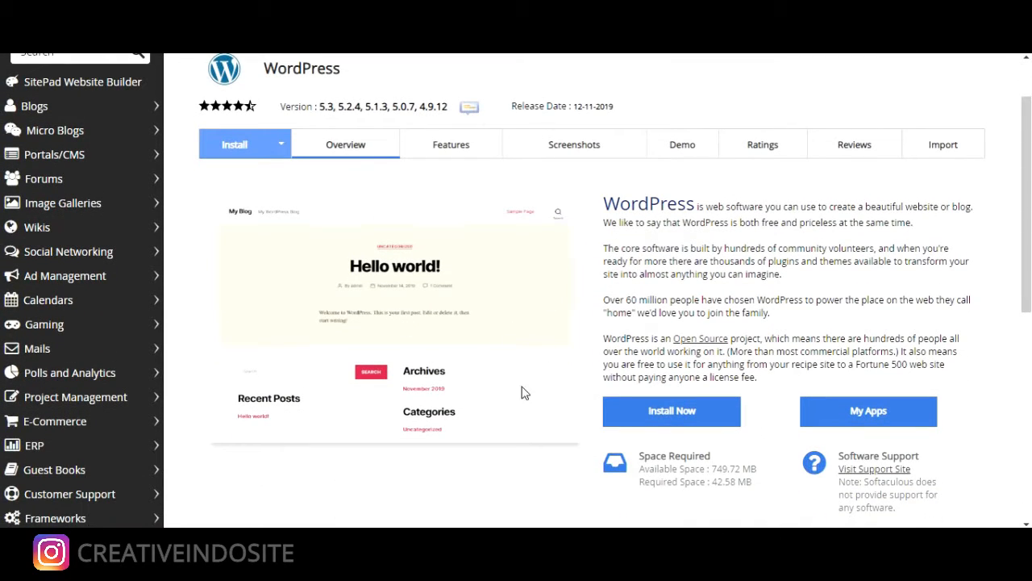
Highlight notes step 4, 'Pilih Install Now', and return to the WordPress page
click(514, 565)
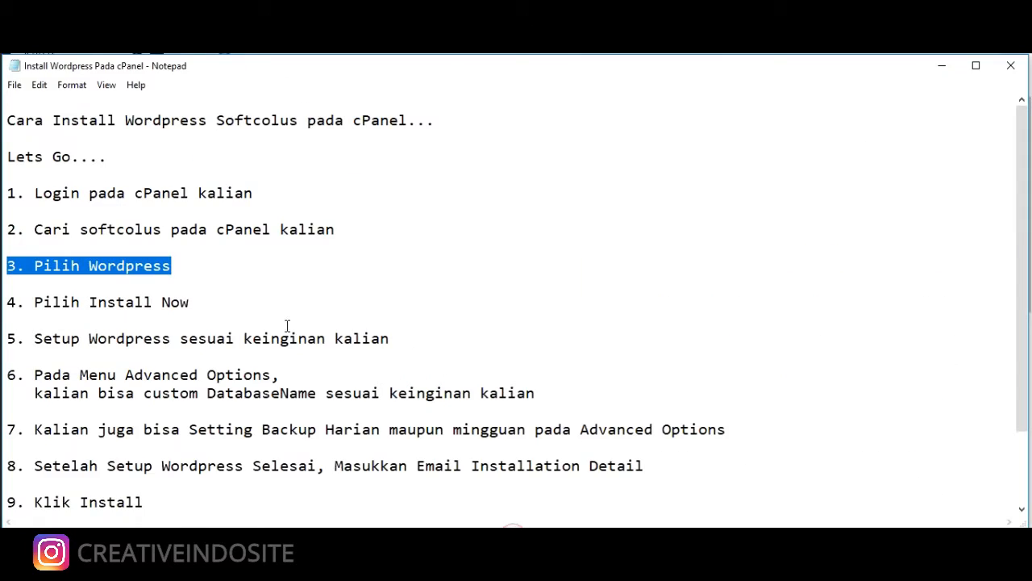
drag(193, 304, 7, 296)
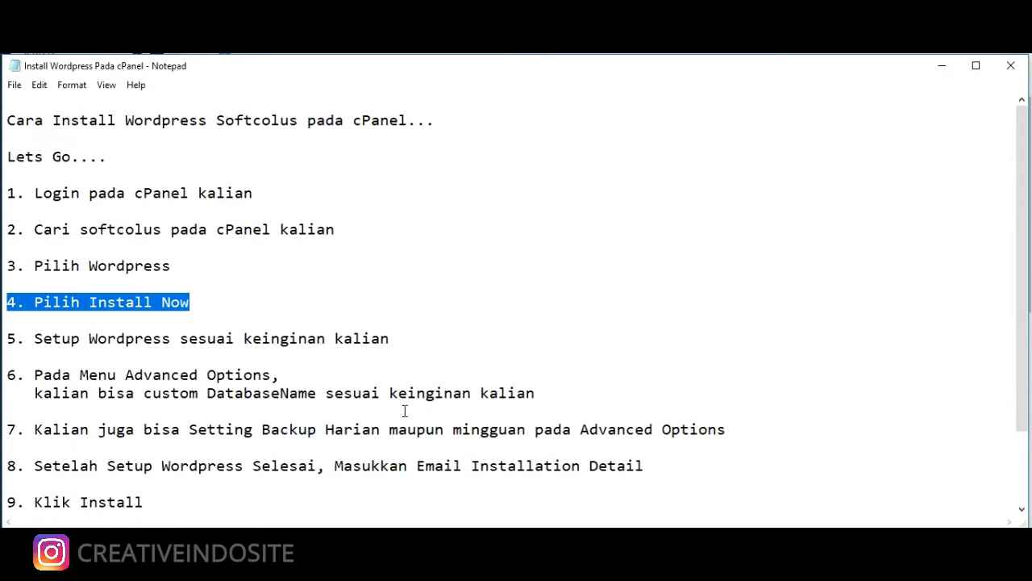
click(316, 566)
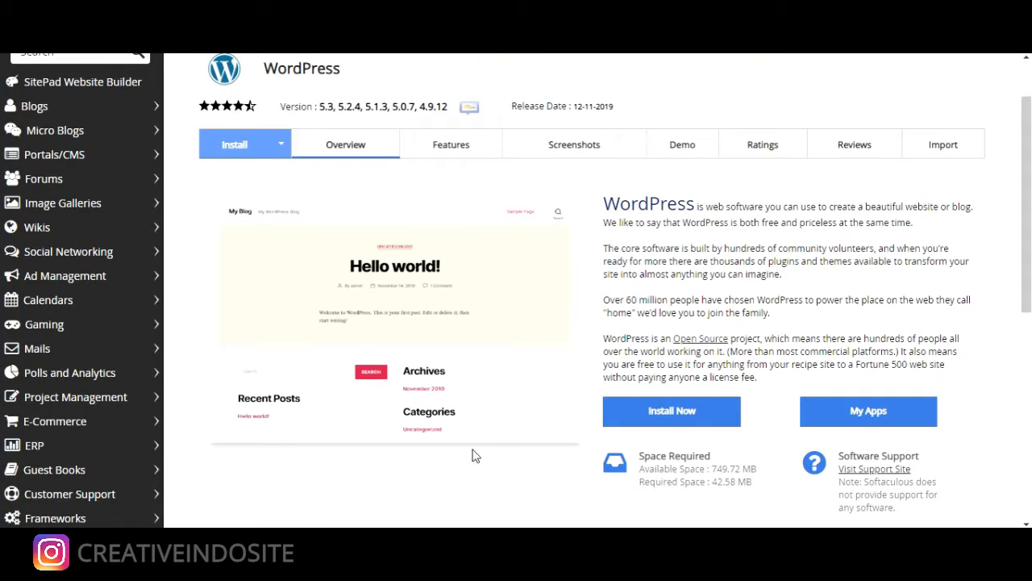
Start the WordPress install, opening the setup form with version 5.3 and domain creativeindosite.com
click(671, 412)
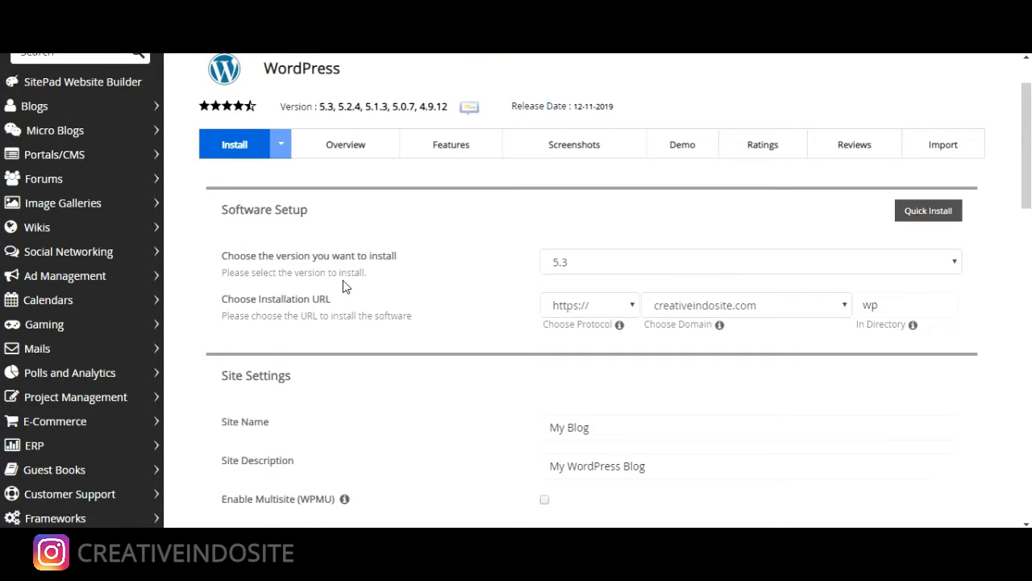
scroll(342, 280, up, 1)
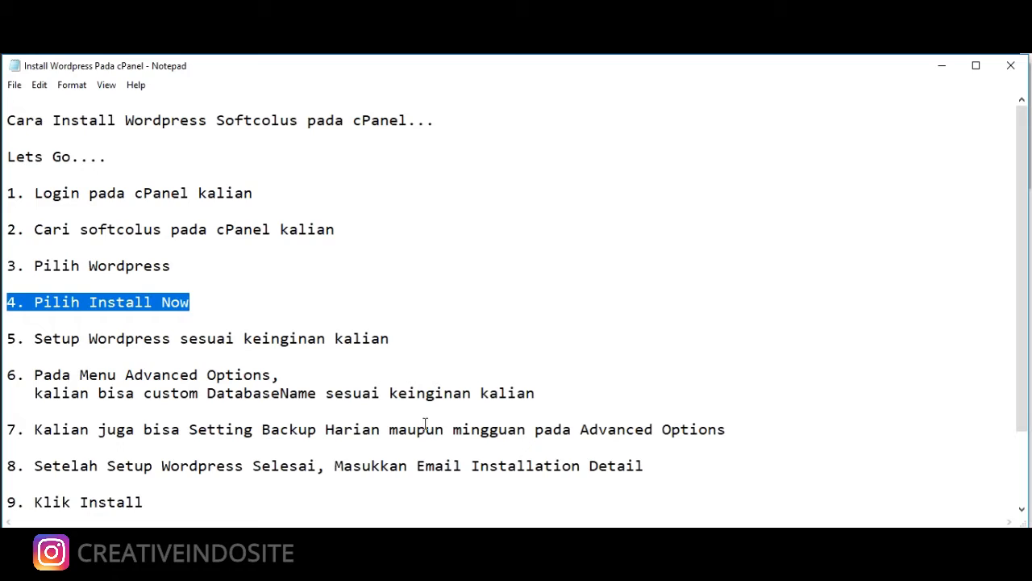
Highlight Notepad step 5, 'Setup Wordpress sesuai keinginan kalian'
drag(390, 339, 8, 343)
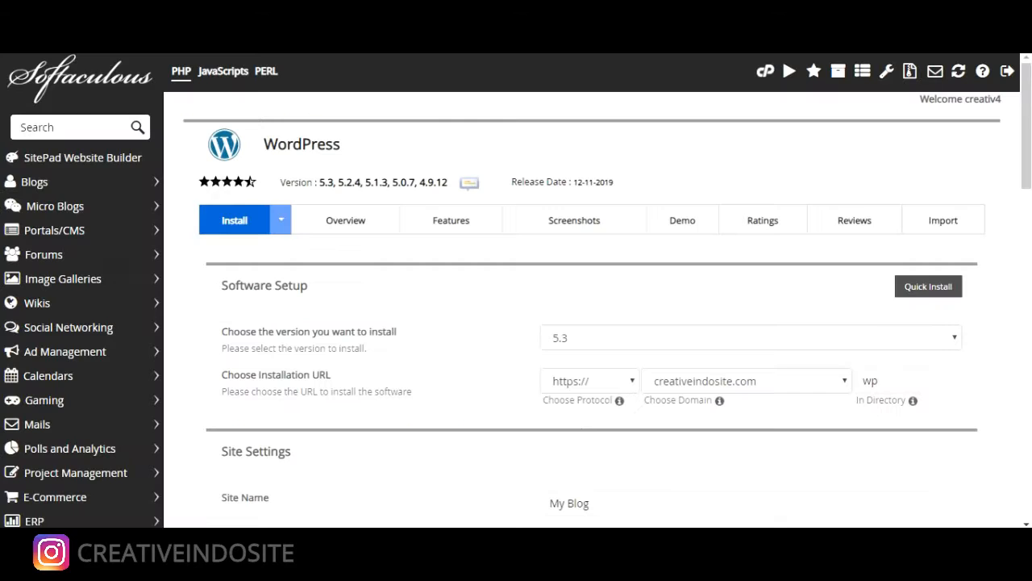
Clear the default 'wp' installation directory, leaving the field empty
click(871, 377)
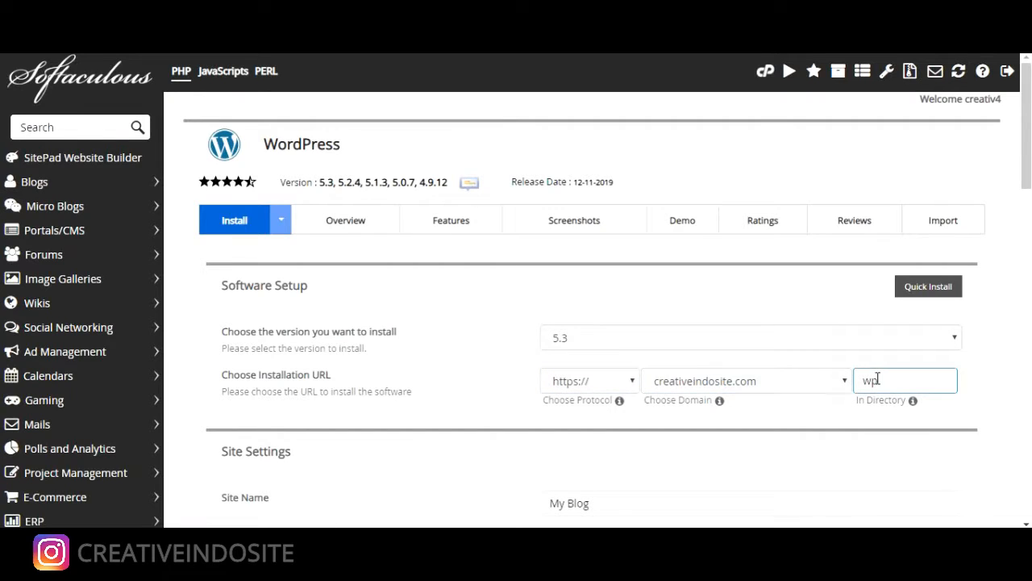
double_click(879, 379)
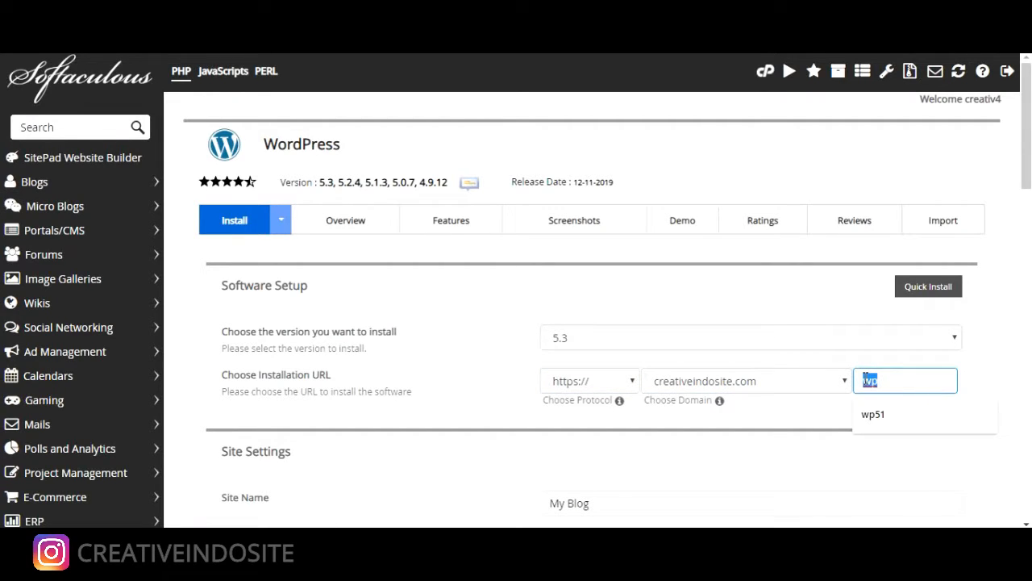
key(BackSpace)
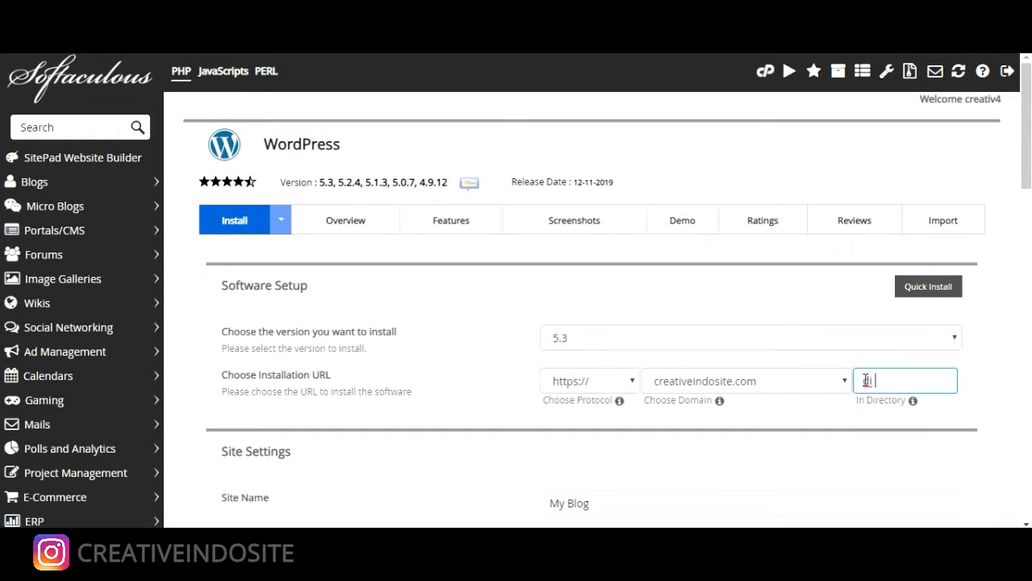
text(di kosongin saja)
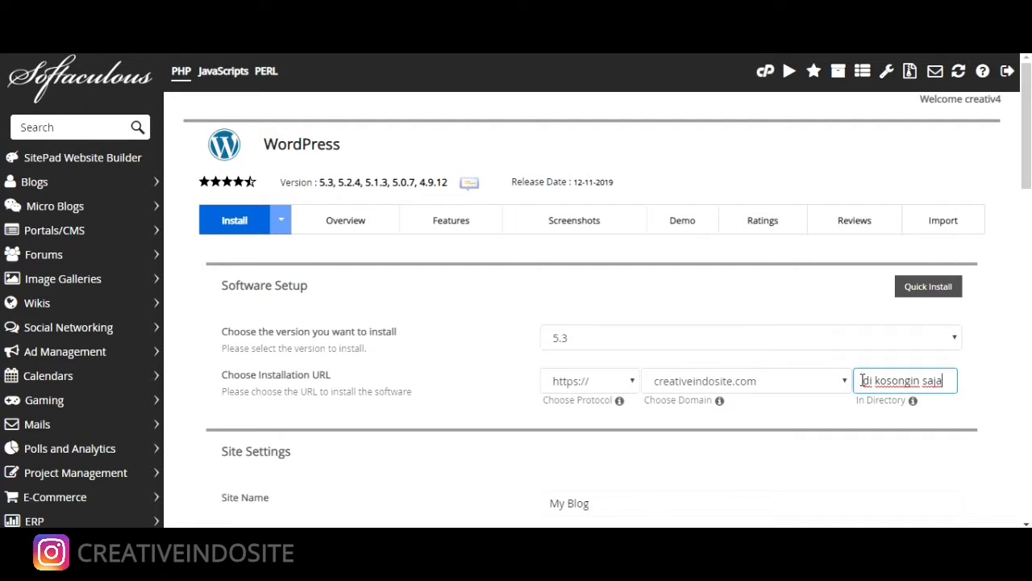
text( subfolder)
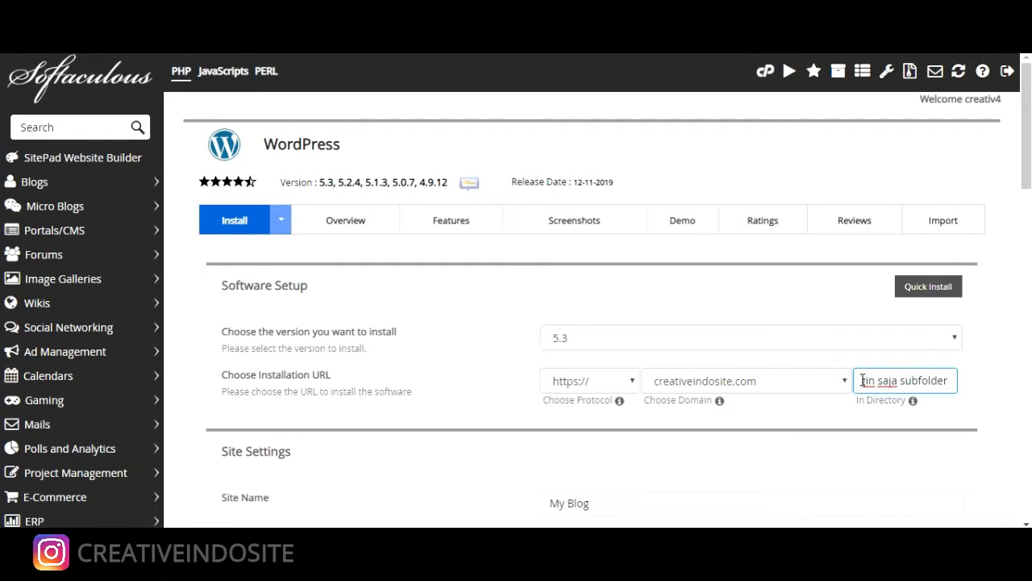
click(811, 392)
key(ctrl+a)
key(BackSpace)
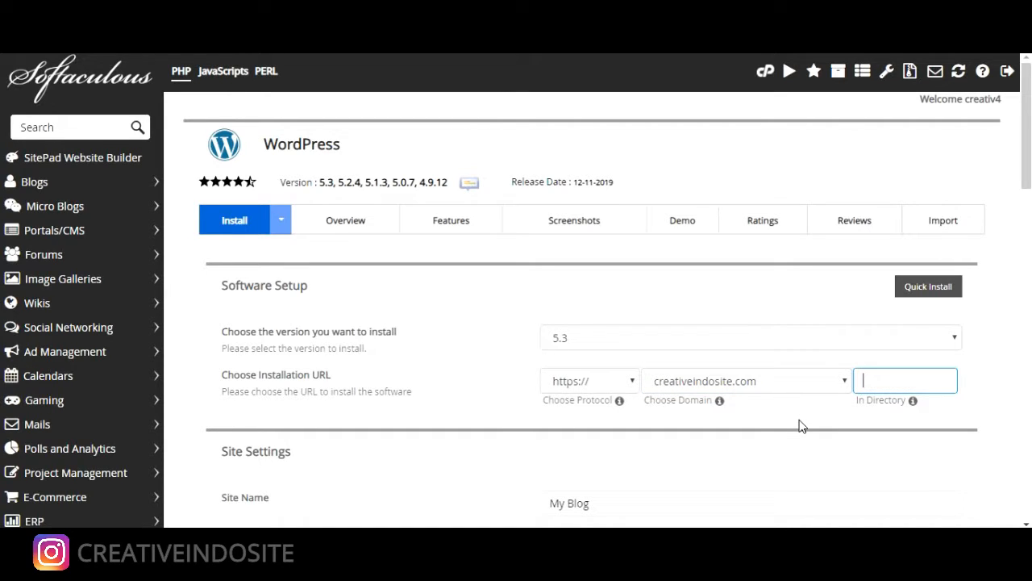
Replace the admin password with a new one rated Good, then return to Notepad
scroll(799, 427, down, 2)
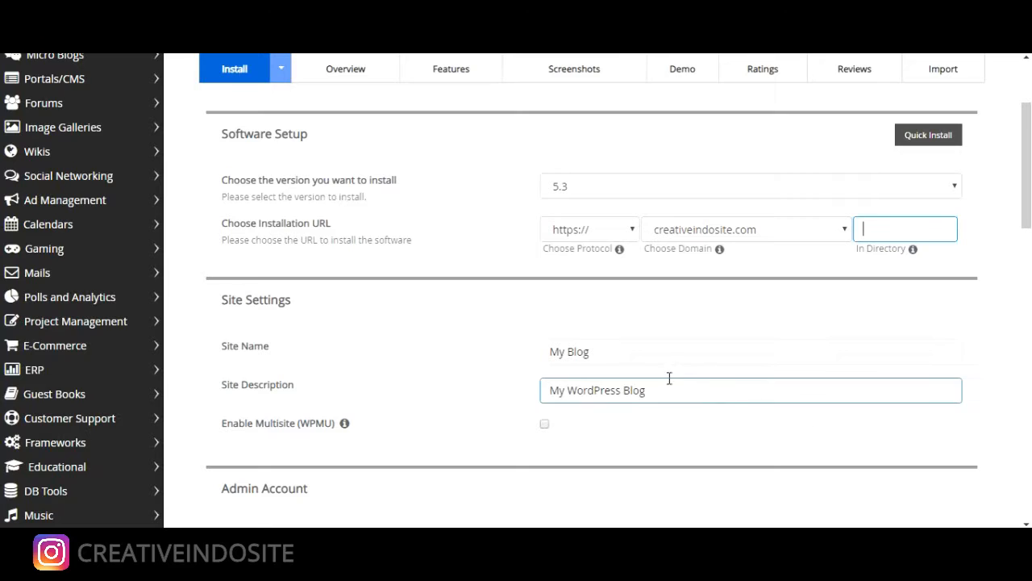
scroll(578, 384, down, 3)
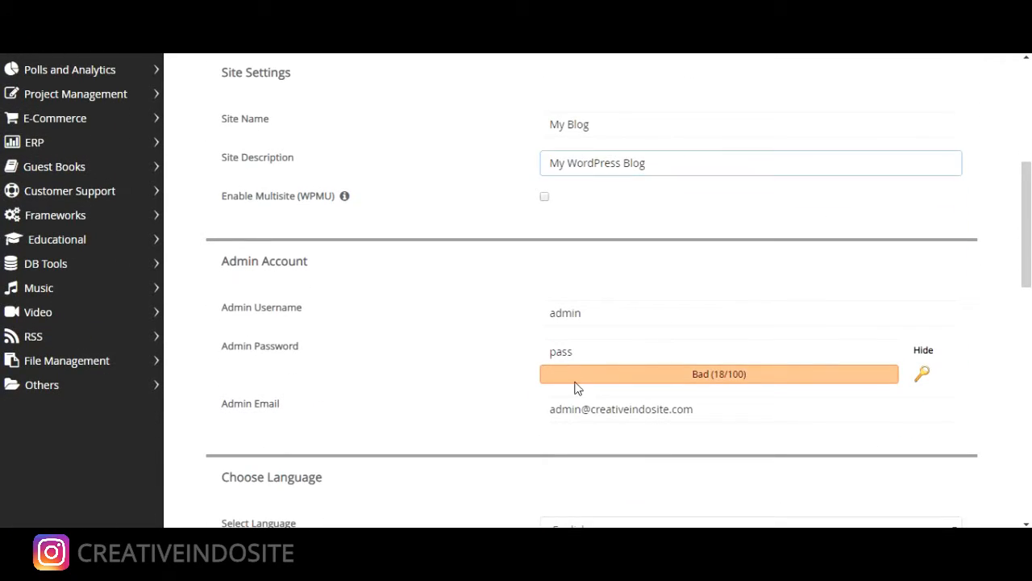
drag(584, 352, 533, 353)
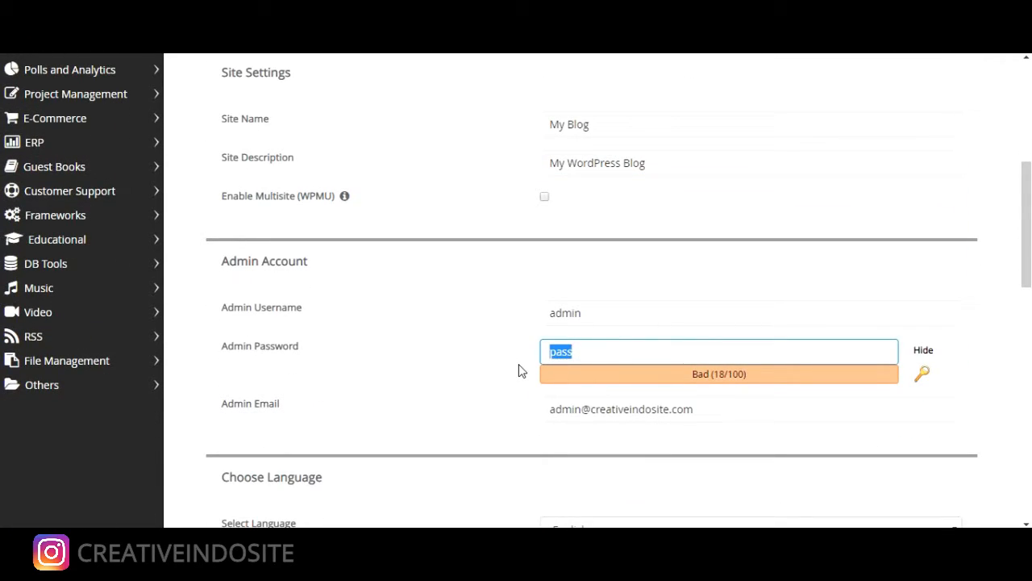
text(admin123)
click(480, 357)
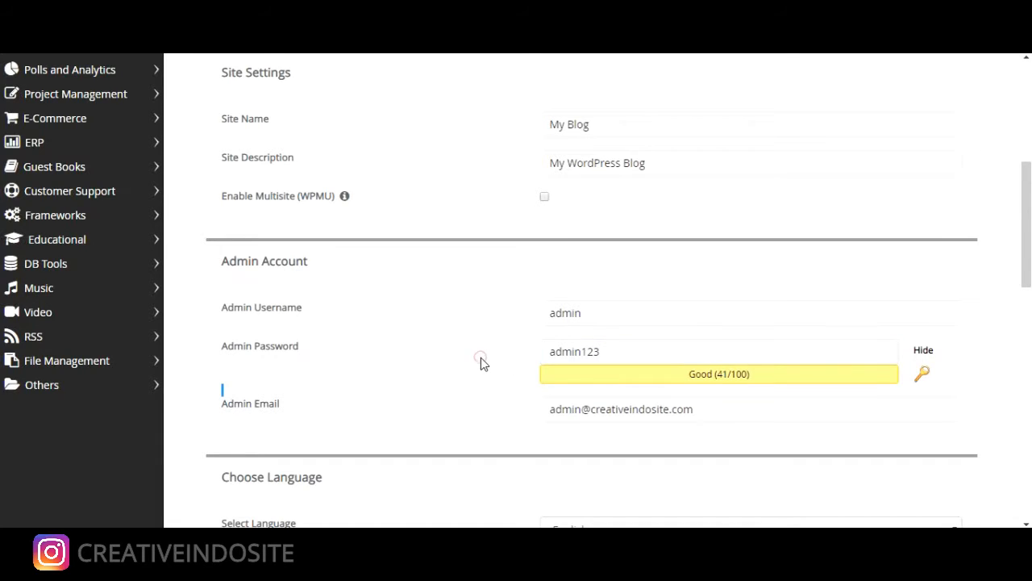
scroll(481, 357, down, 2)
scroll(480, 360, down, 1)
scroll(481, 361, down, 1)
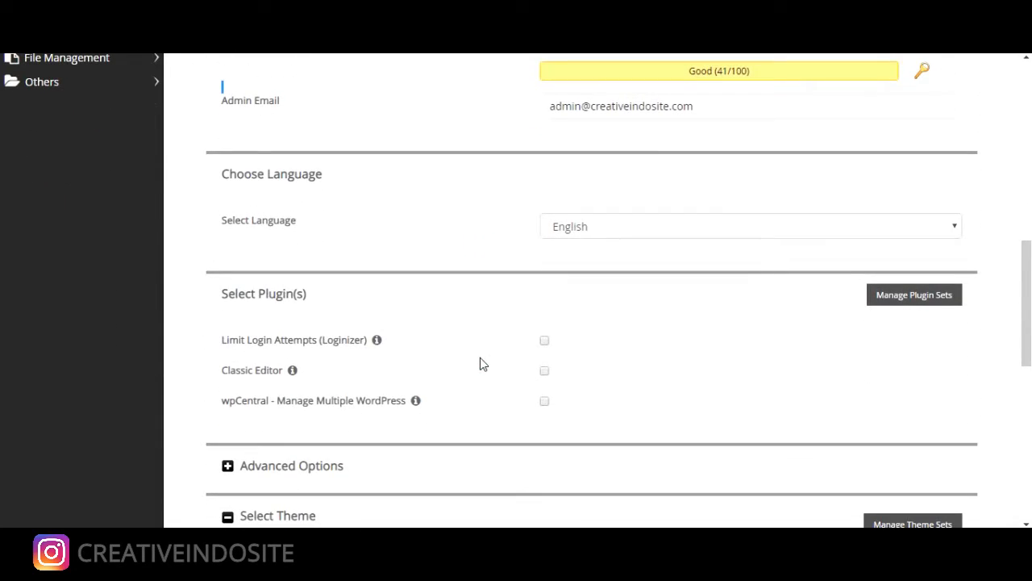
scroll(481, 362, down, 1)
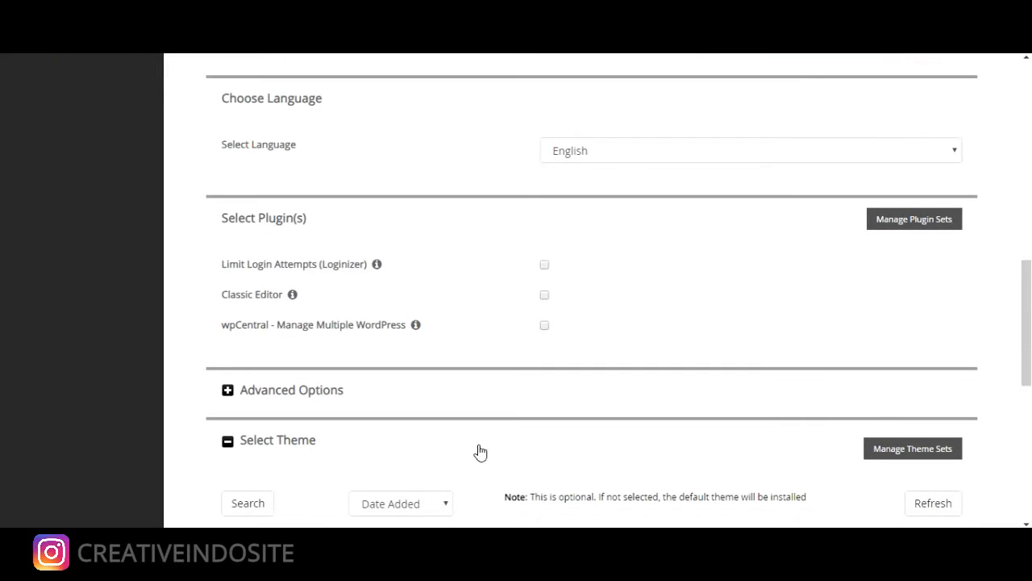
key(alt+Tab)
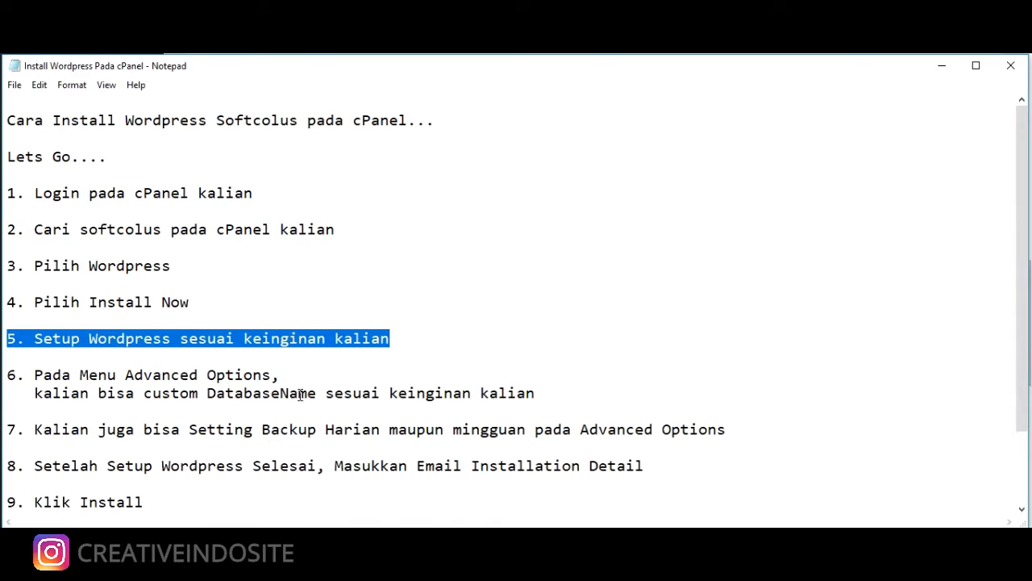
Highlight Notepad step 6 about customizing the database name under Advanced Options
drag(538, 395, 9, 375)
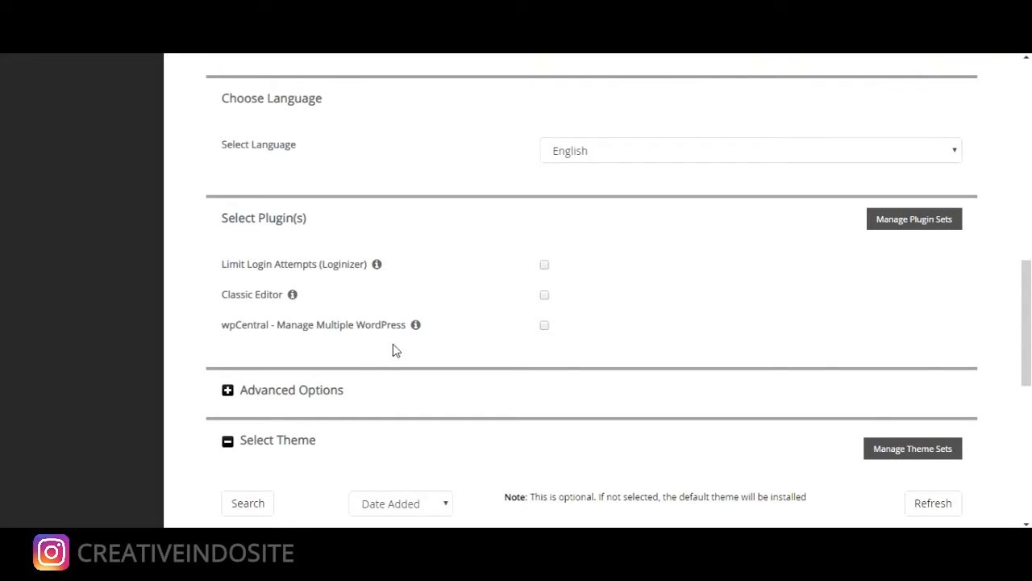
Expand Advanced Options and locate the Database Name field
drag(377, 393, 237, 391)
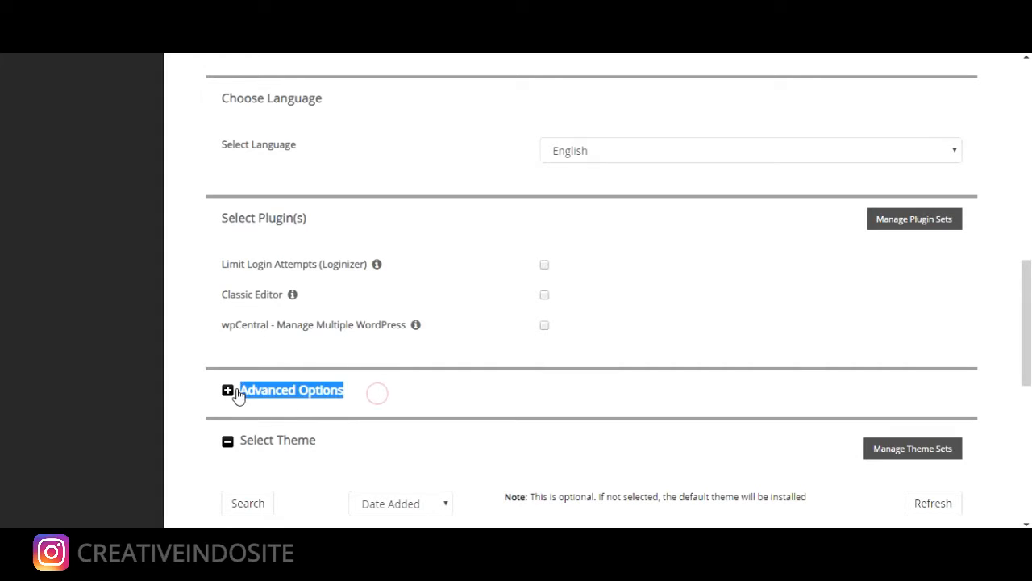
double_click(284, 393)
click(278, 392)
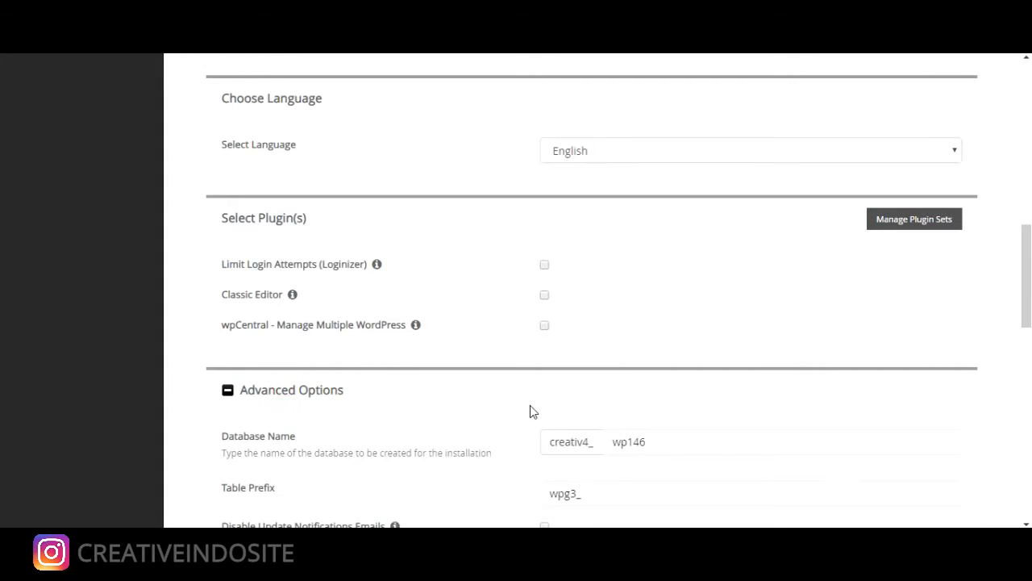
scroll(530, 405, down, 2)
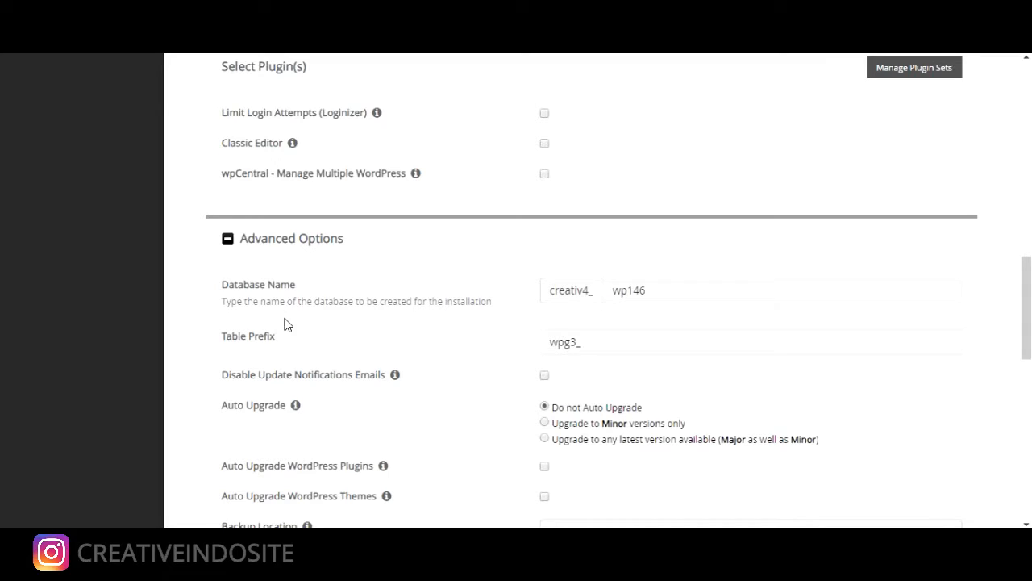
drag(295, 288, 219, 293)
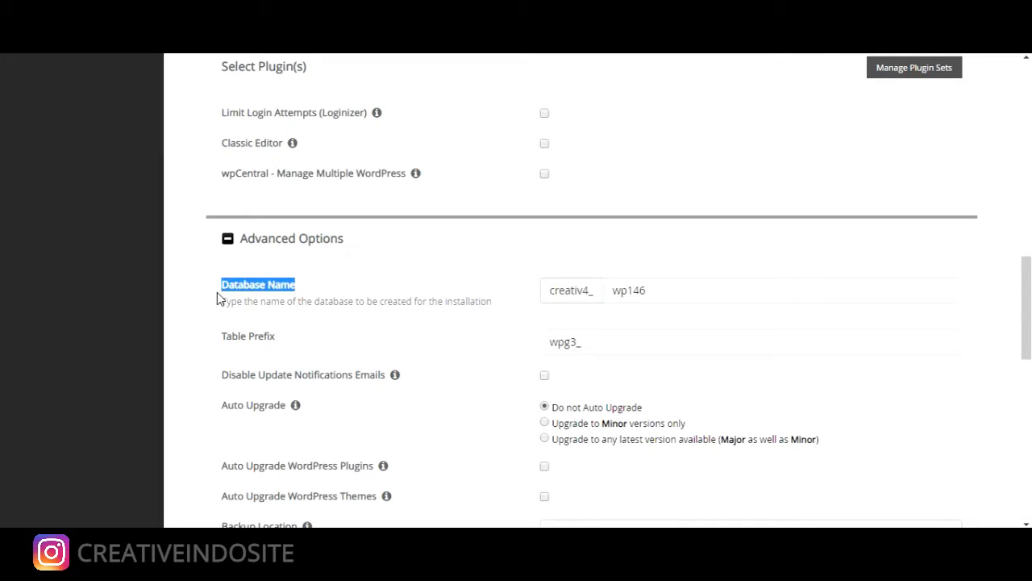
Replace database name wp146 with D4t4, giving creativ4_D4t4
double_click(662, 293)
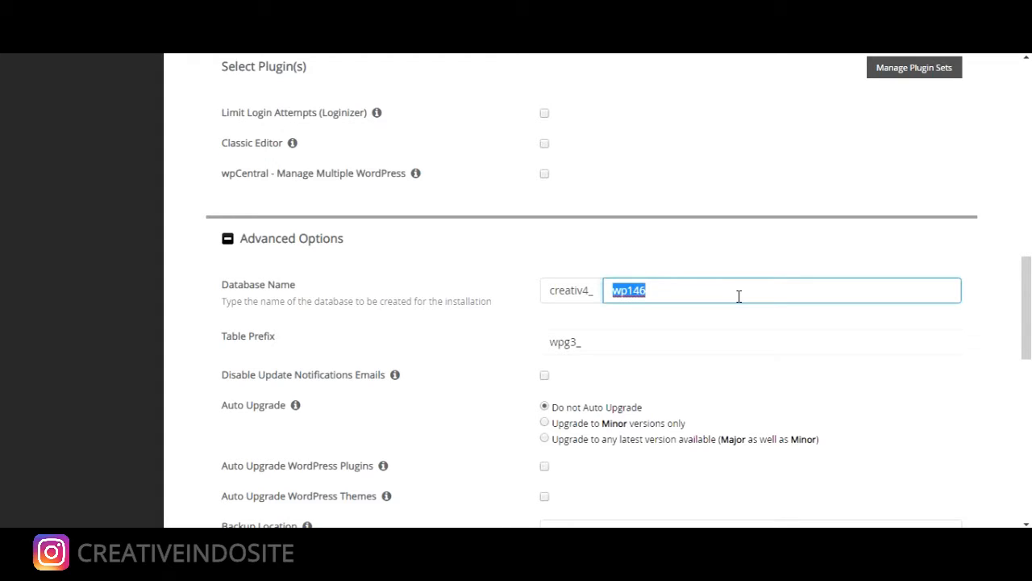
text(da)
key(BackSpace)
key(BackSpace)
text(namadatabase)
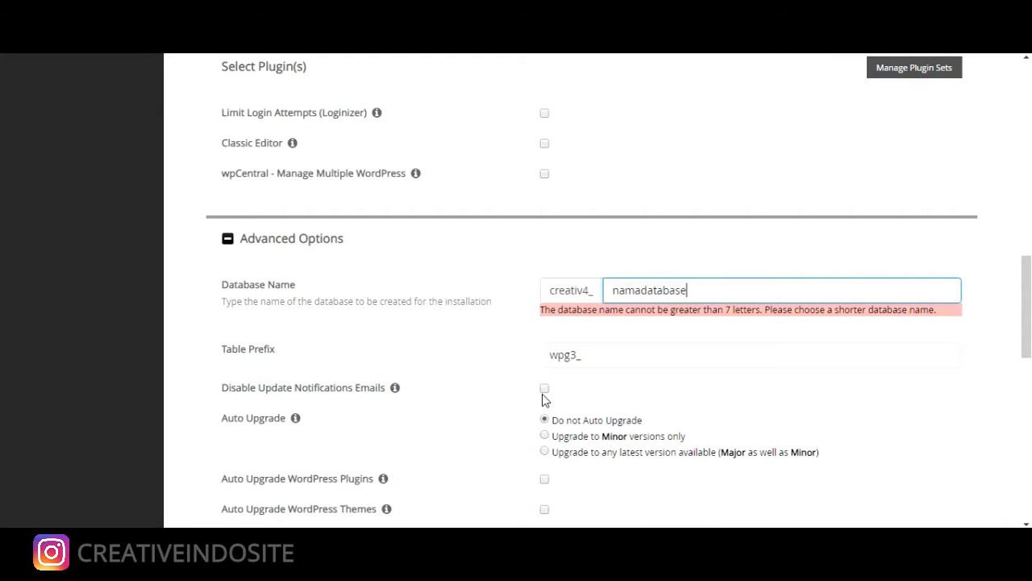
scroll(544, 398, down, 2)
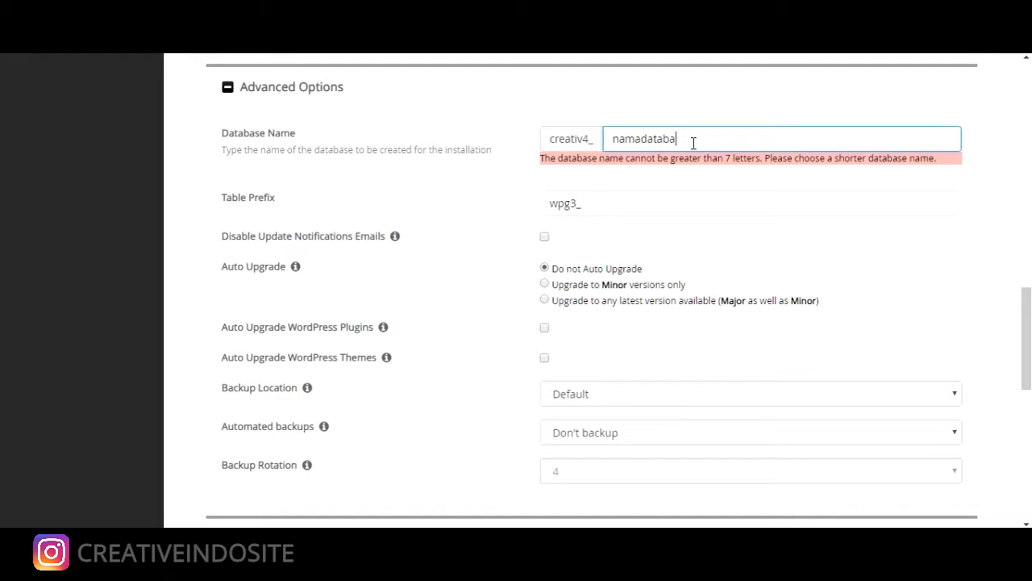
key(BackSpace)
key(BackSpace)
key(BackSpace)
key(BackSpace)
key(BackSpace)
key(BackSpace)
key(BackSpace)
key(BackSpace)
key(BackSpace)
text(databas)
click(462, 198)
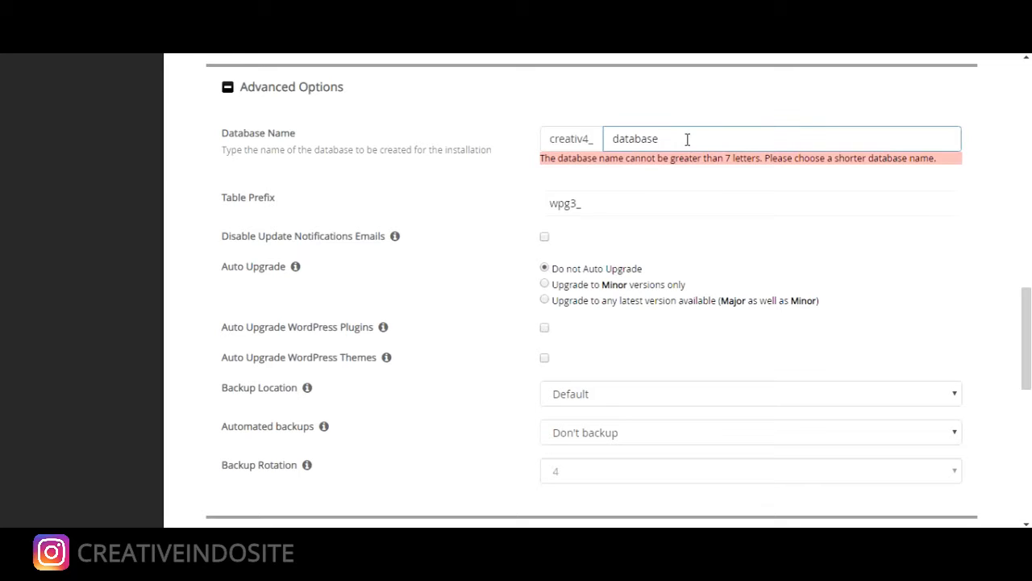
drag(687, 139, 599, 142)
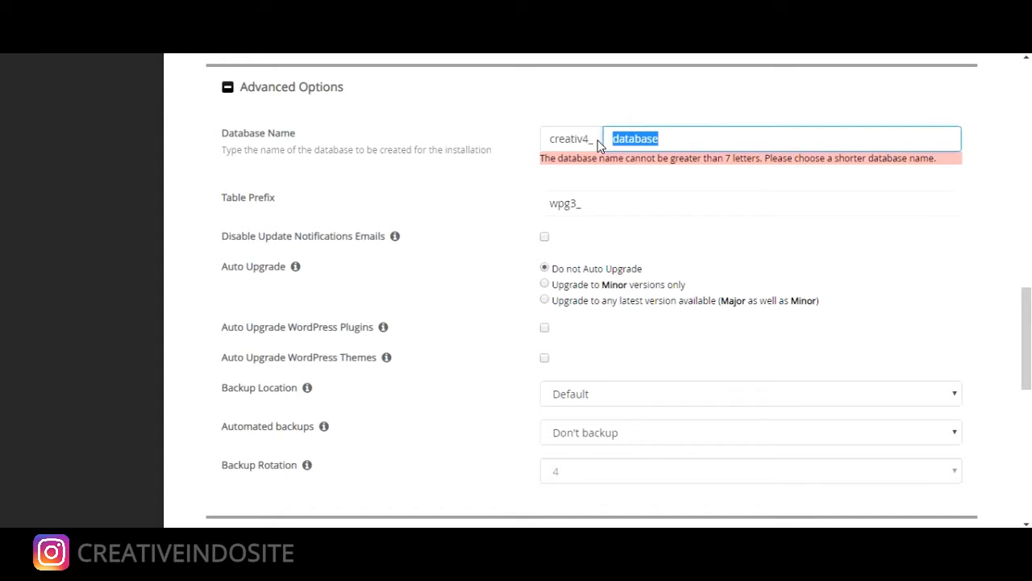
text(D)
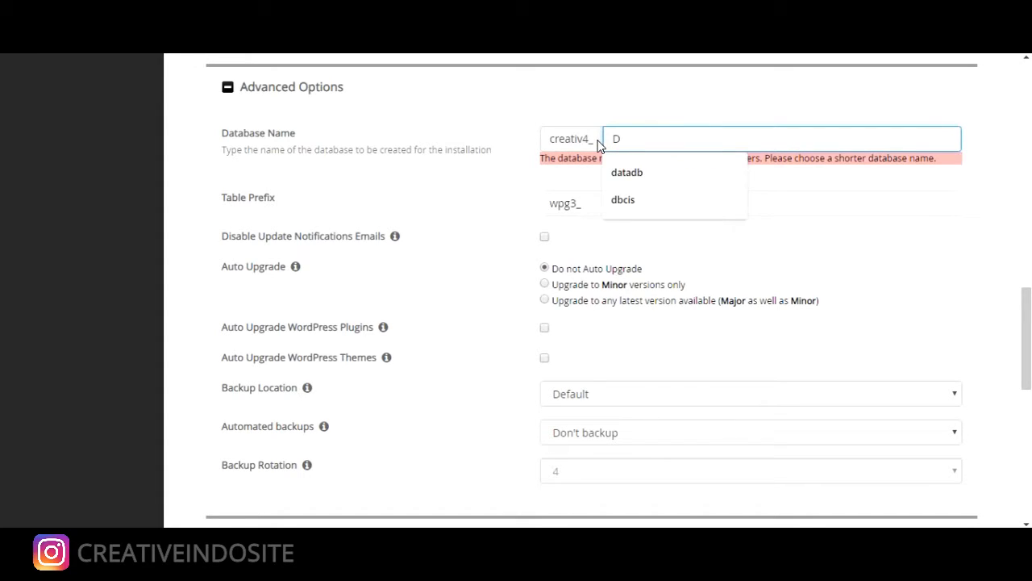
text(4t4)
click(491, 200)
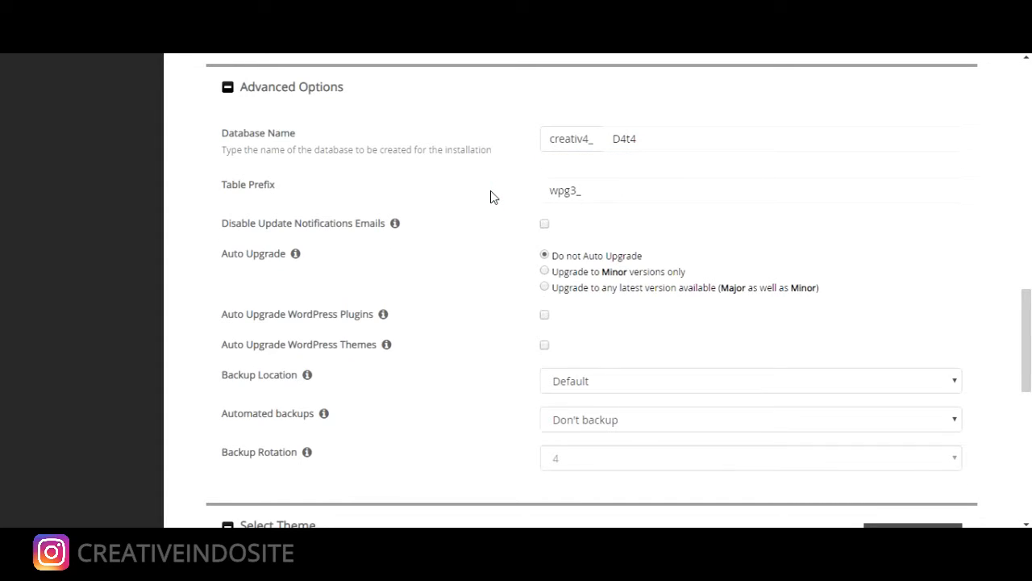
scroll(490, 192, down, 2)
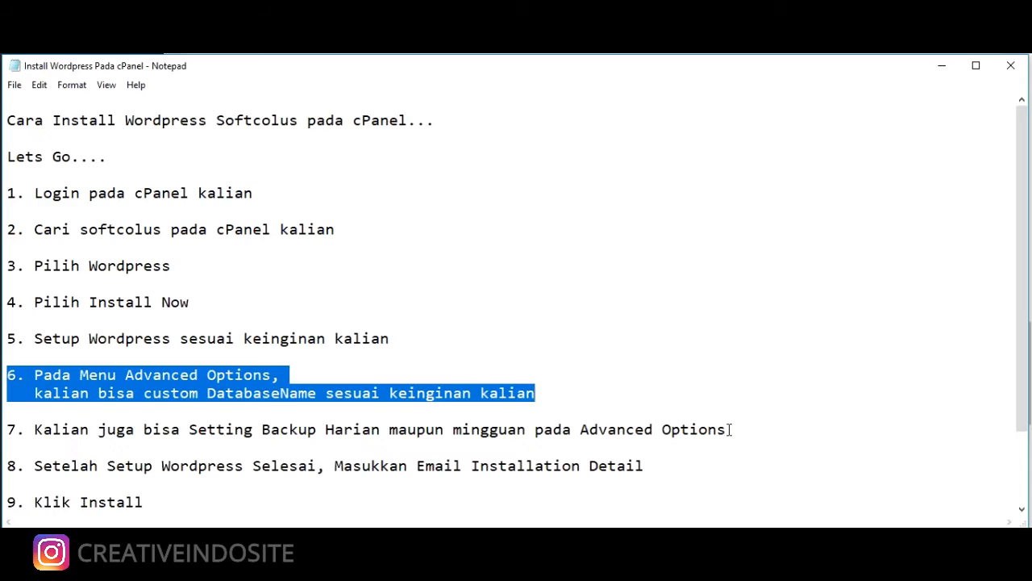
Highlight Notepad step 7 on daily or weekly backups, then return to Softaculous's backup settings
drag(729, 430, 8, 430)
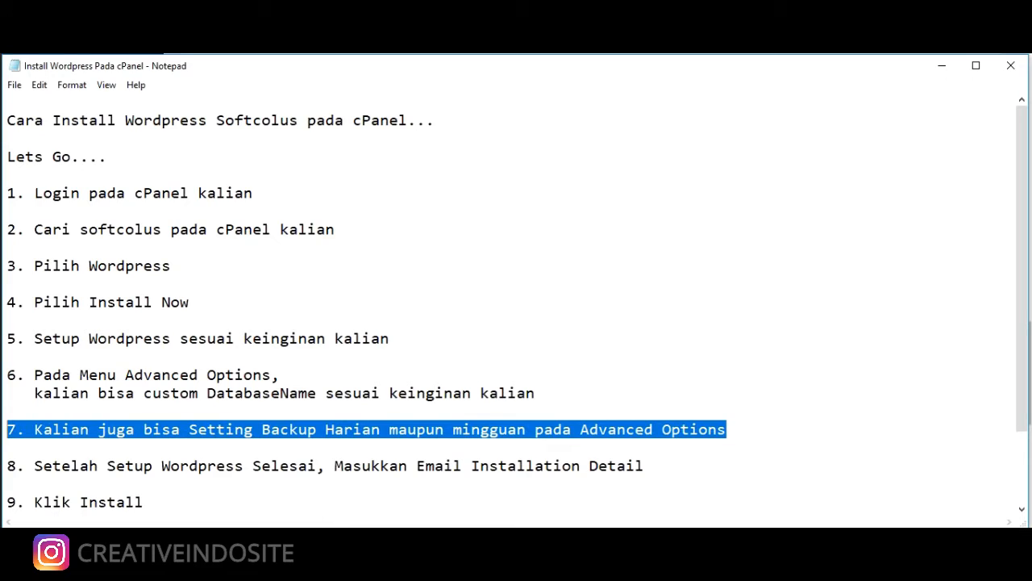
mouse_move(292, 565)
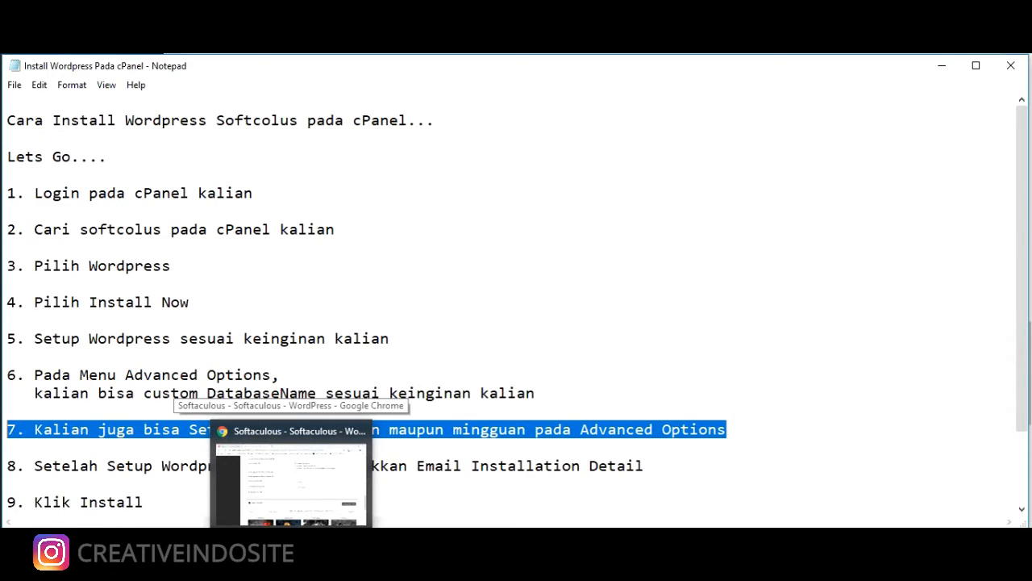
click(291, 565)
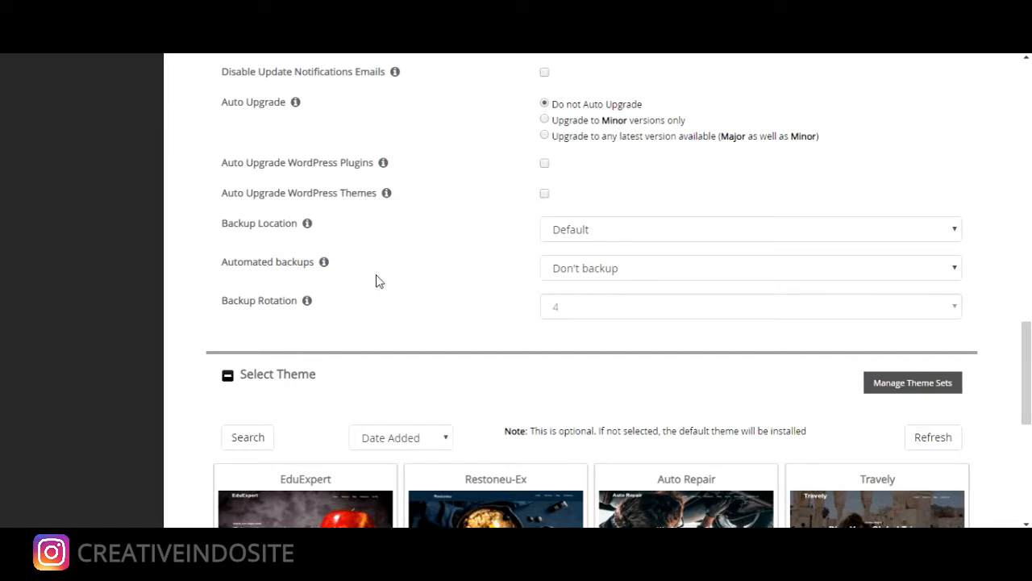
Choose 'Once a day' for Automated backups and 'Unlimited' for Backup Rotation in Advanced Options
click(564, 275)
click(563, 275)
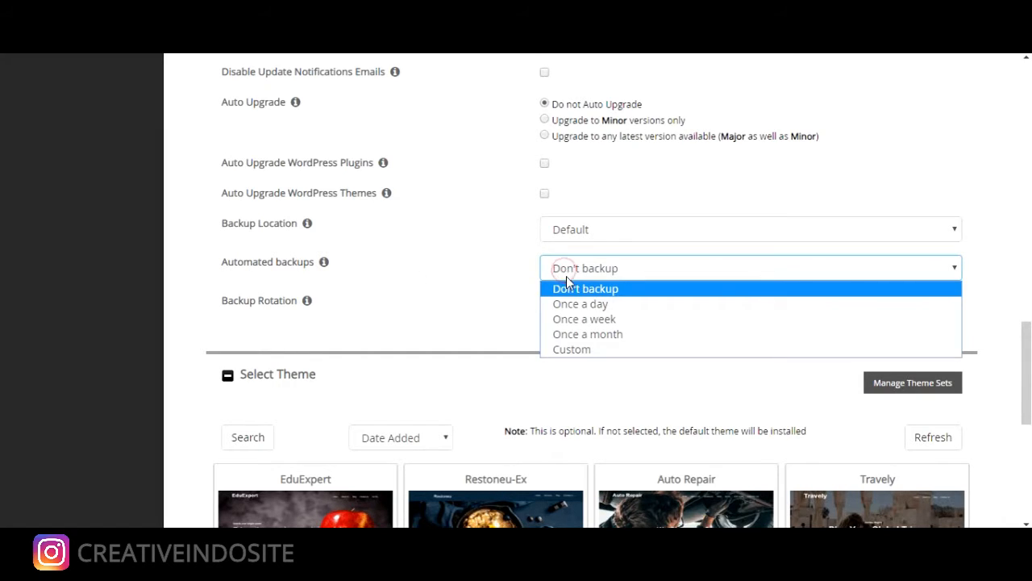
click(571, 303)
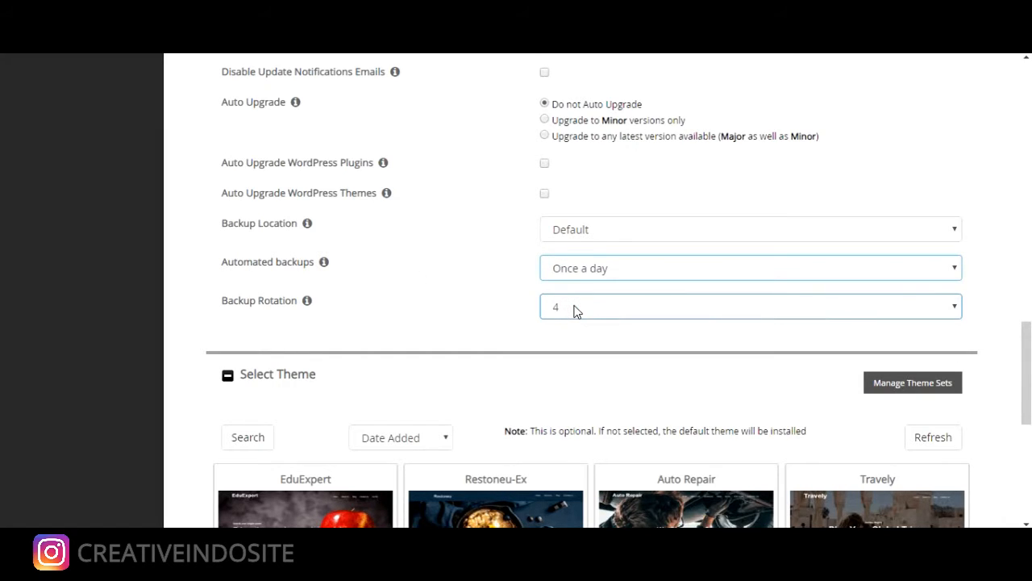
click(575, 311)
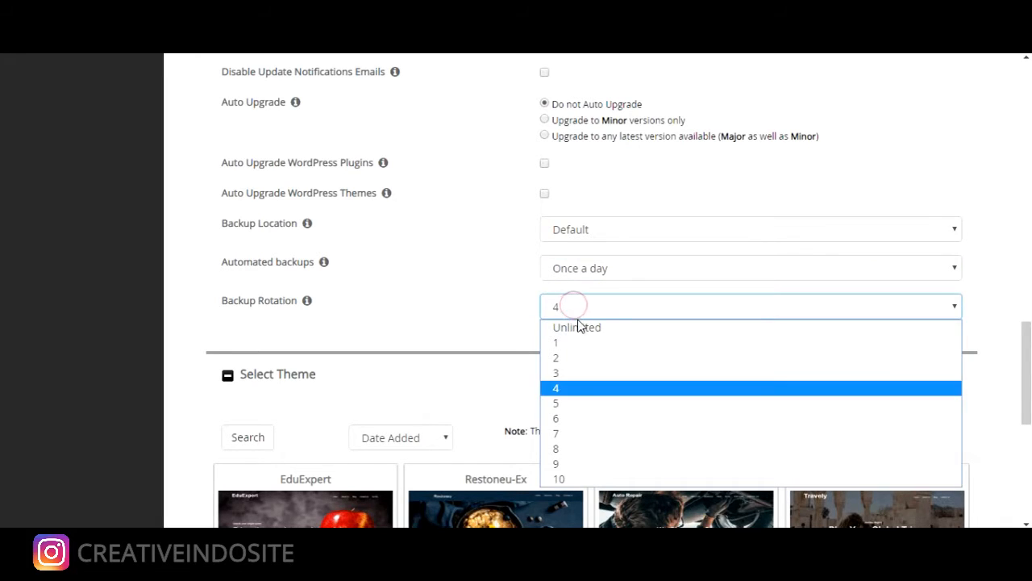
click(579, 326)
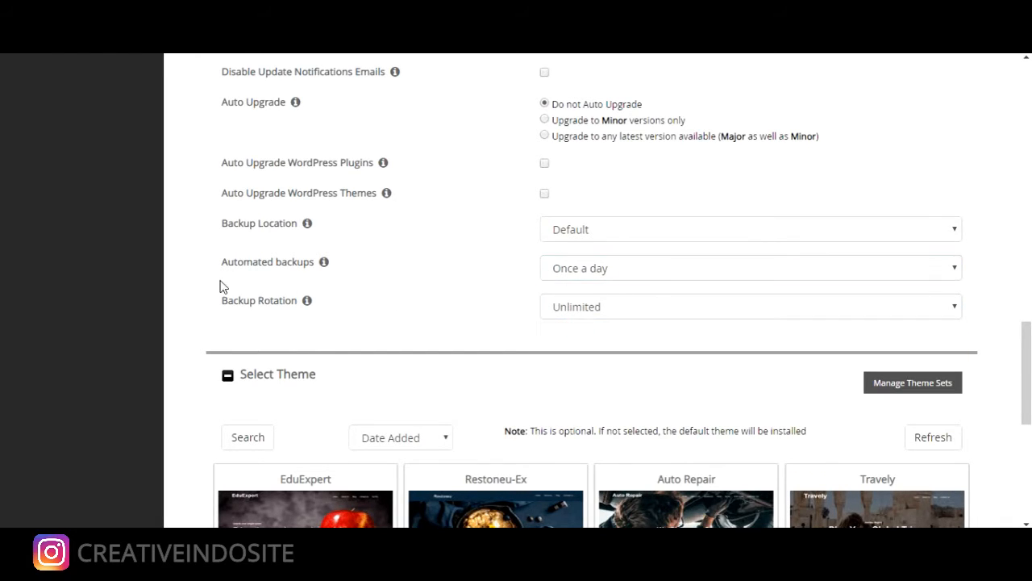
drag(215, 272, 278, 268)
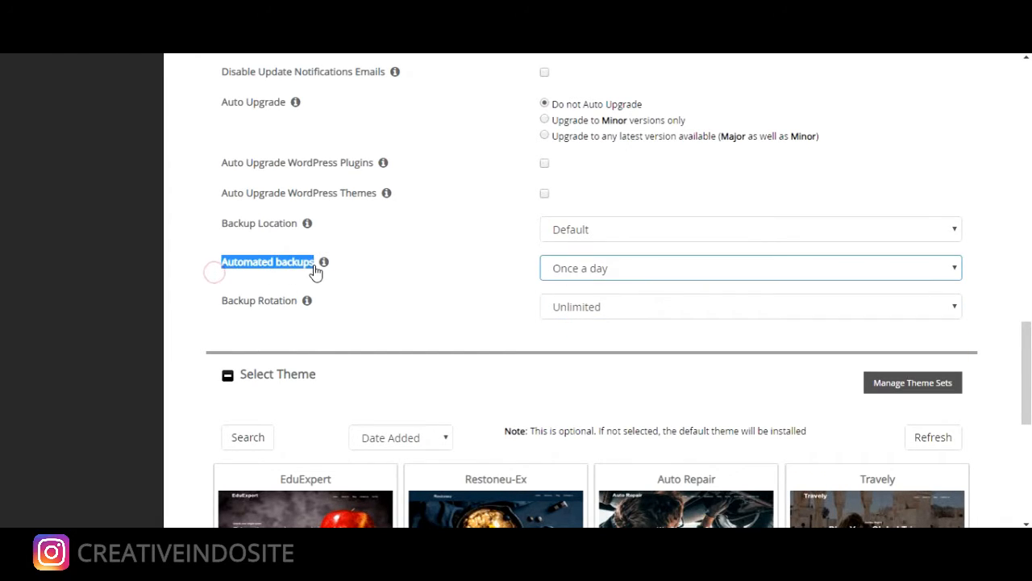
click(595, 275)
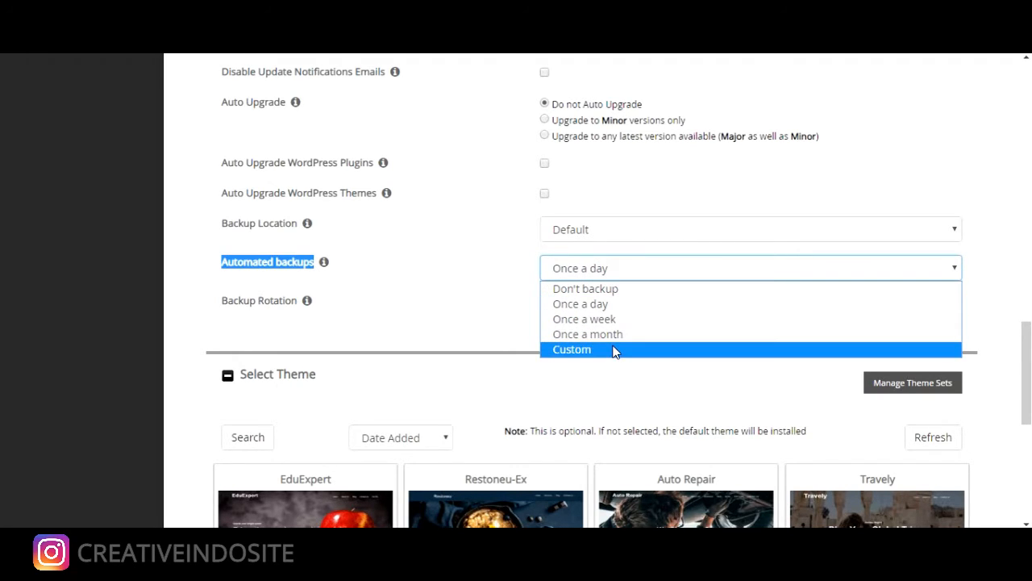
click(495, 296)
scroll(495, 296, down, 2)
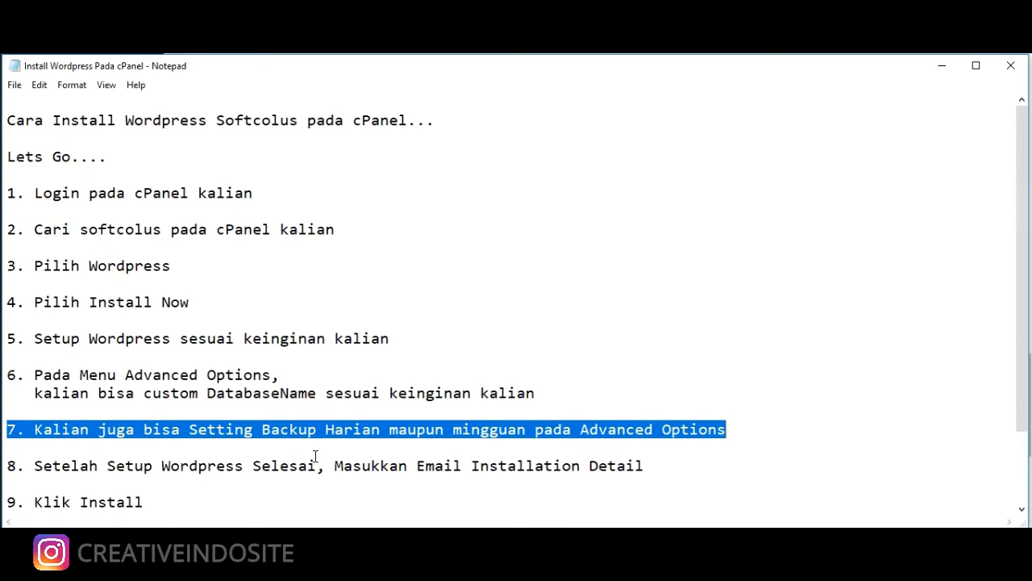
Highlight guide step 8 about the installation email, then return to the Softaculous install page
drag(643, 466, 134, 447)
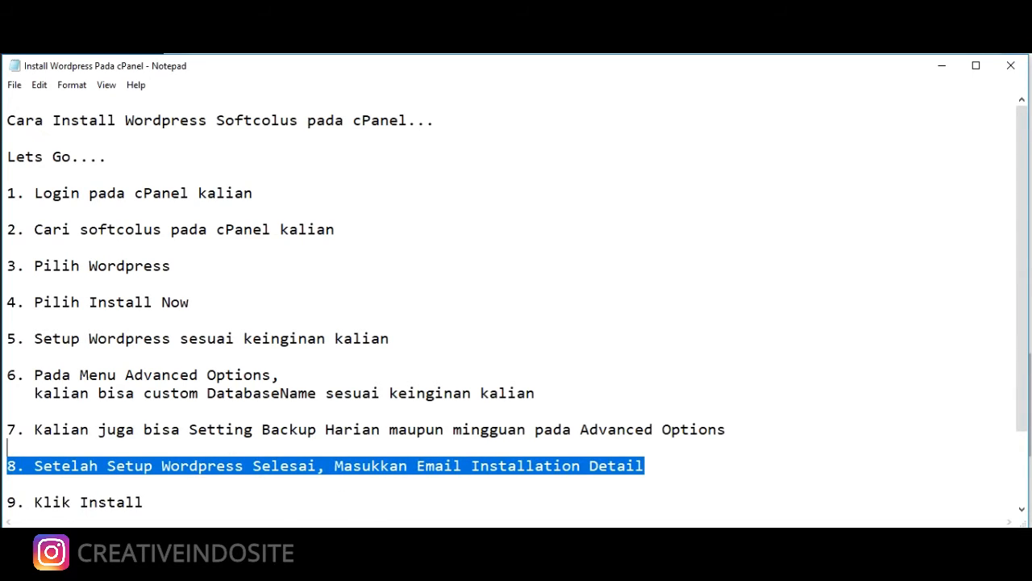
mouse_move(294, 563)
click(294, 487)
Enter the site admin's email address in the 'Email installation details to' field
scroll(437, 427, down, 4)
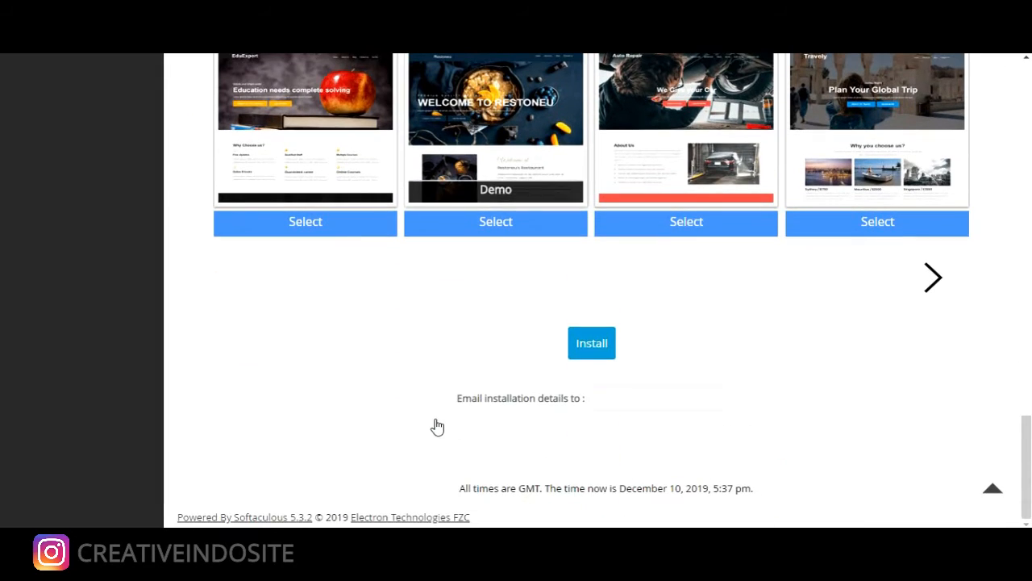
click(614, 398)
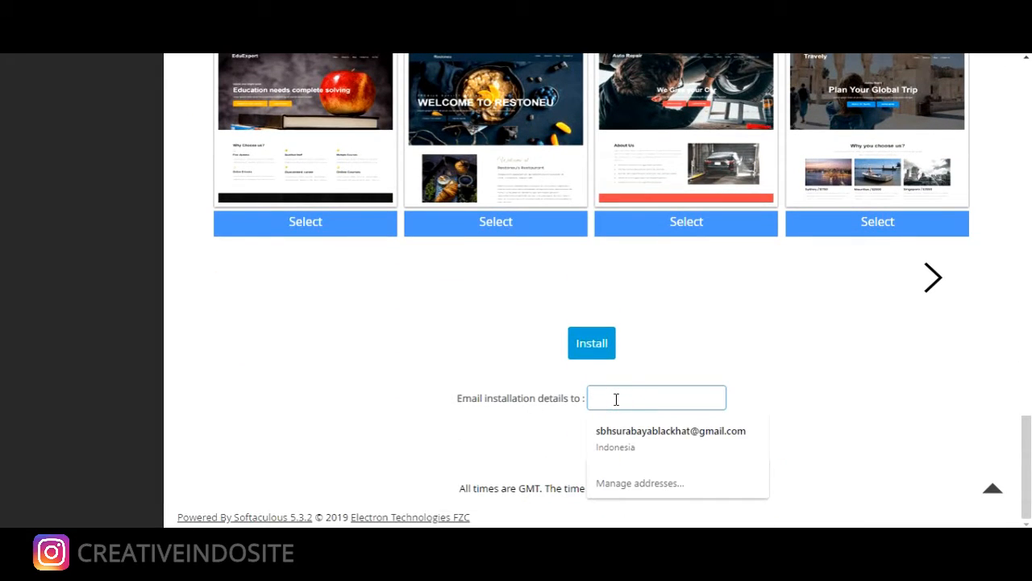
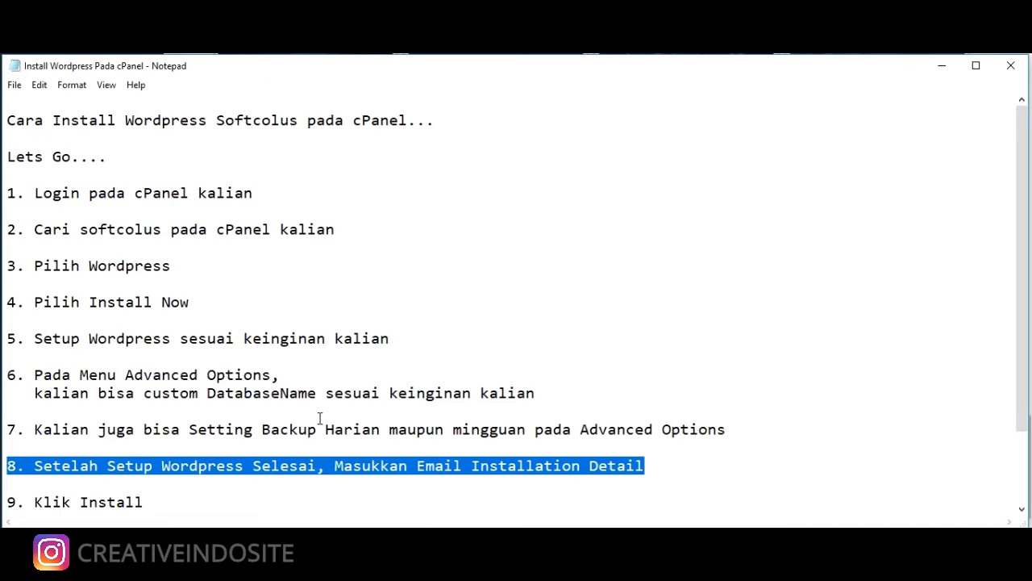
Highlight guide step 9, 'Klik Install', in Notepad
scroll(240, 452, down, 2)
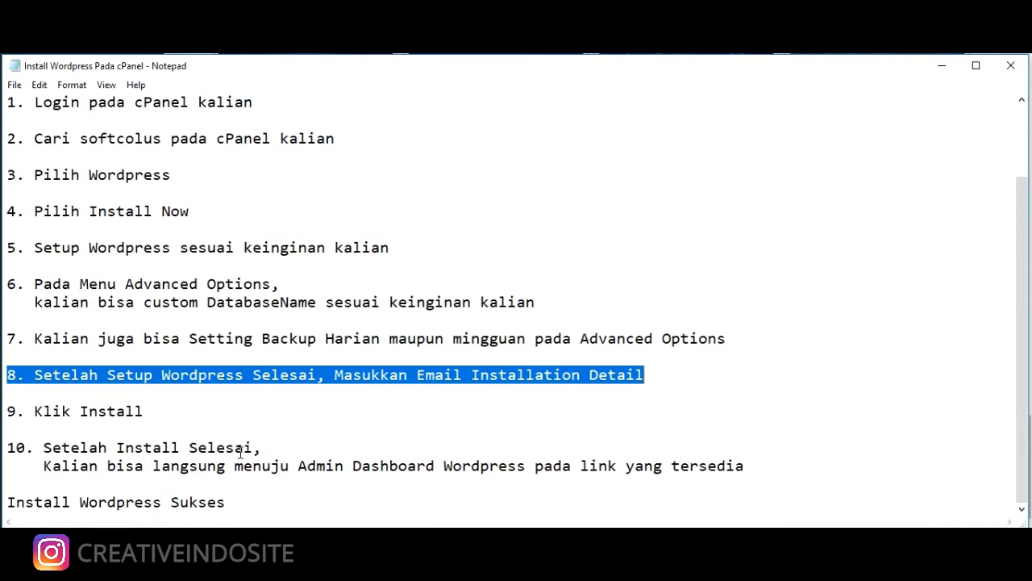
click(155, 410)
drag(156, 410, 8, 411)
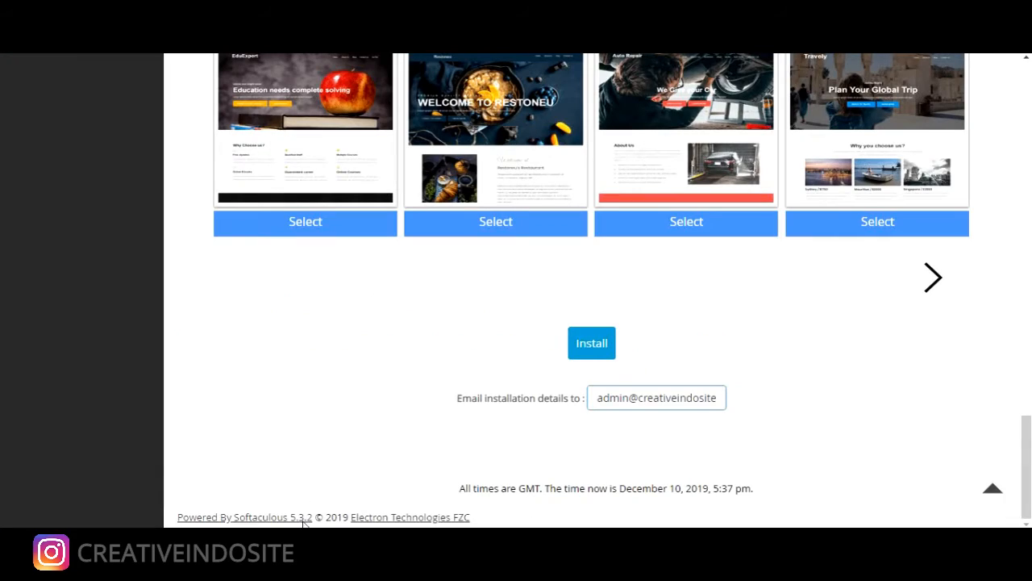
Attempt the install and review the error about existing files in the target folder
click(577, 347)
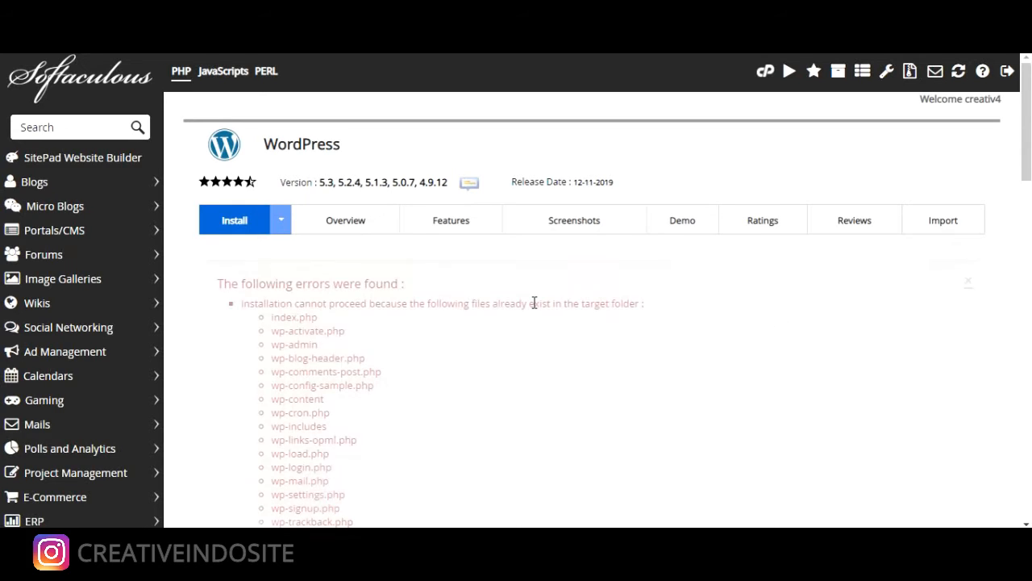
scroll(532, 308, down, 4)
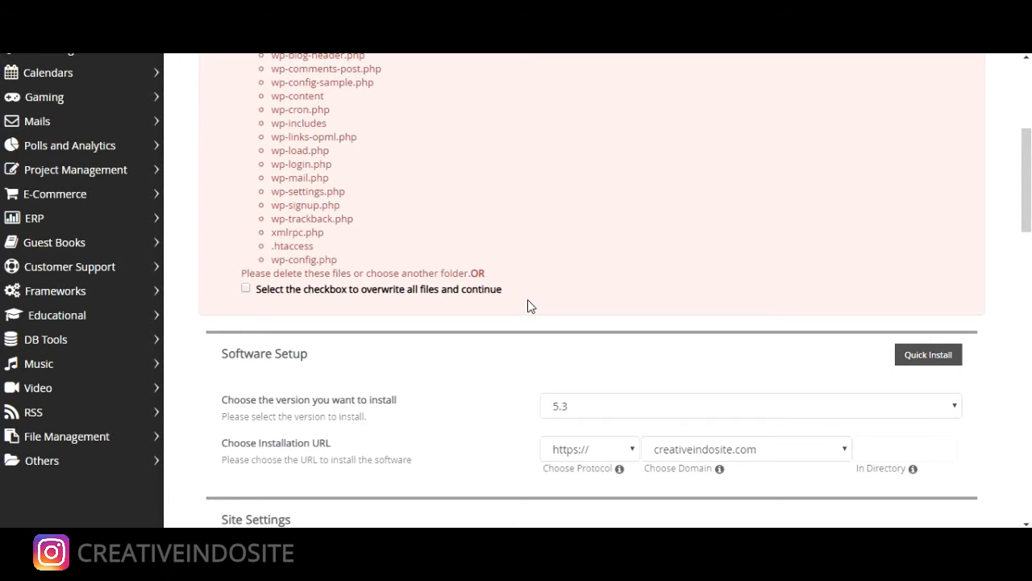
scroll(530, 304, down, 1)
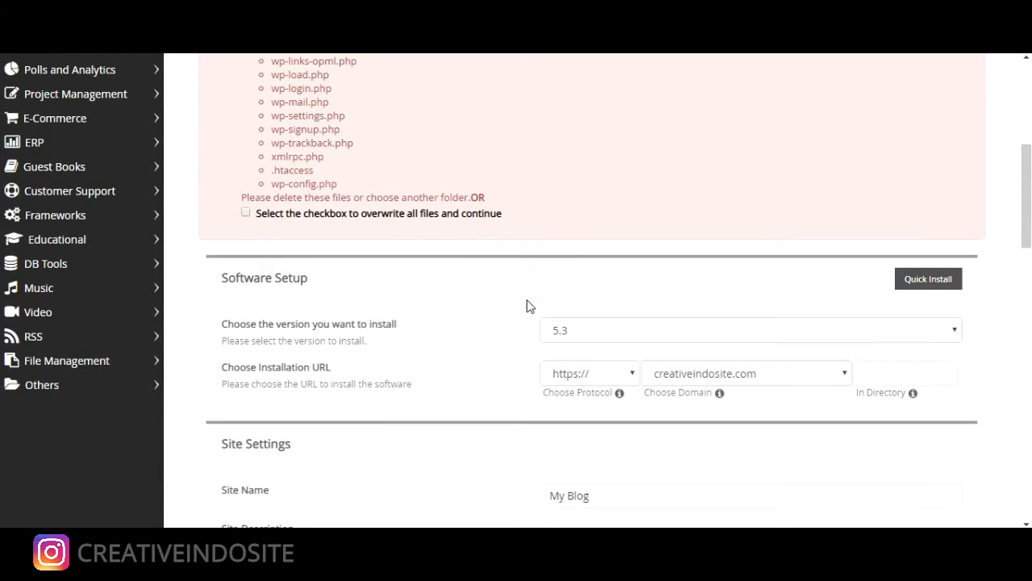
Set the In Directory field to 'sik' under Software Setup
click(878, 368)
scroll(383, 344, up, 5)
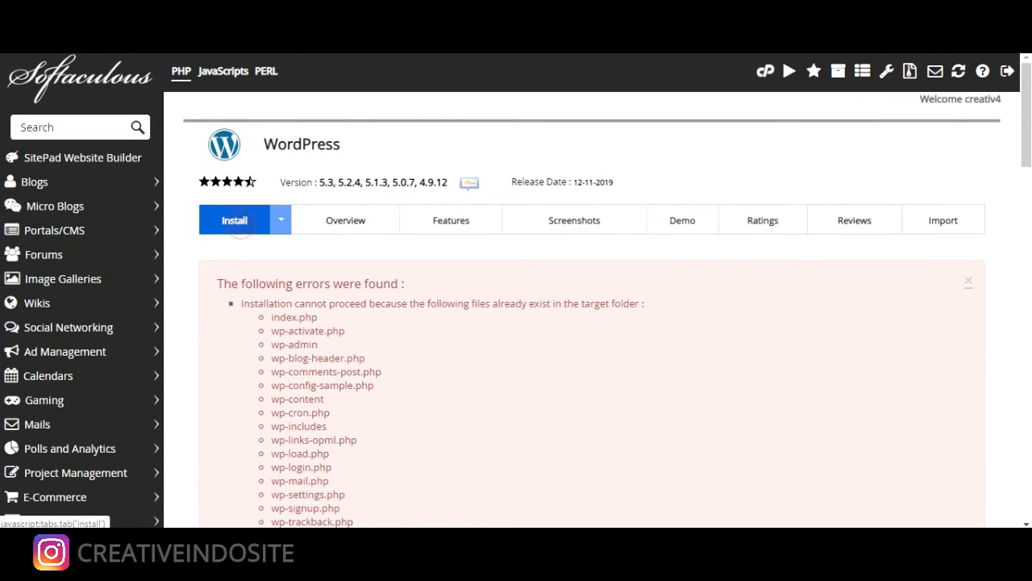
scroll(447, 417, down, 10)
scroll(448, 420, up, 4)
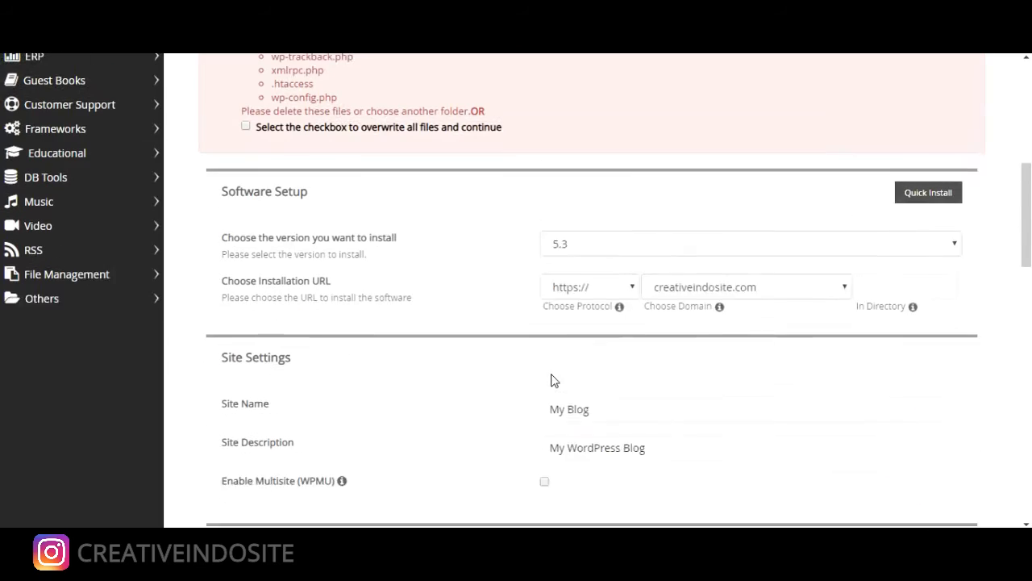
click(869, 294)
text(sik)
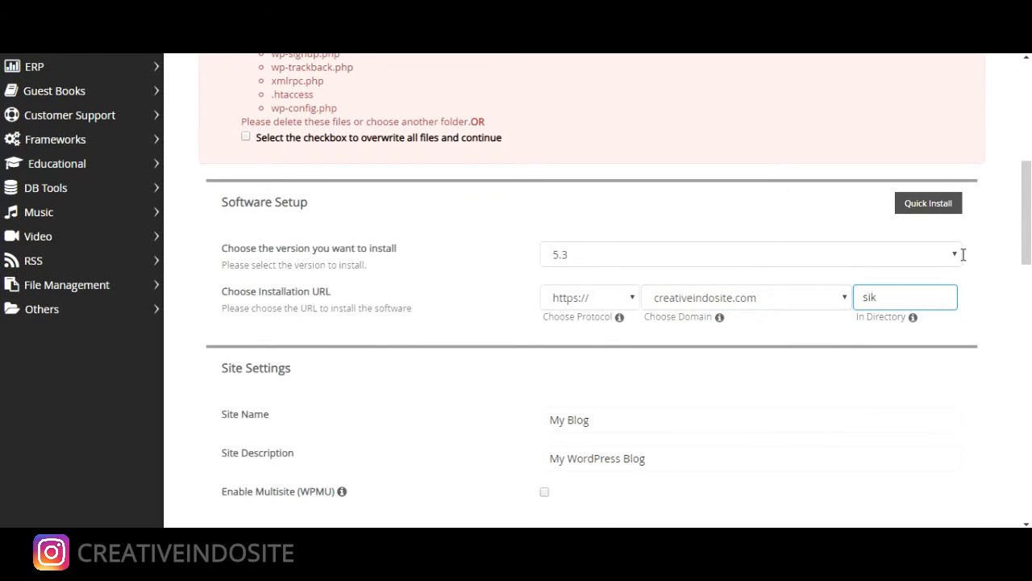
scroll(788, 380, down, 1)
scroll(742, 387, down, 13)
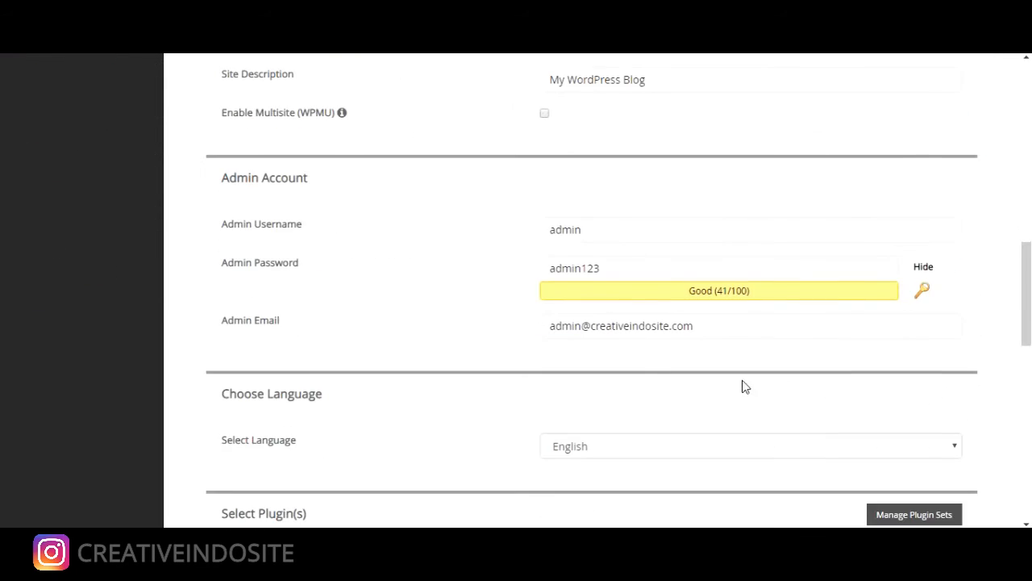
Run the WordPress install into 'sik' and highlight guide step 10 about the link
click(597, 389)
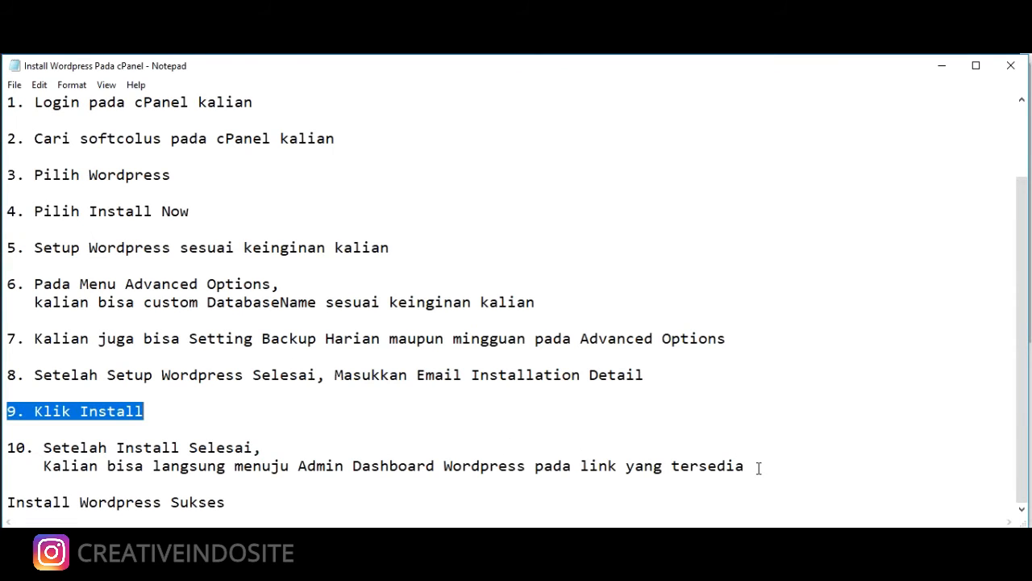
drag(758, 468, 10, 449)
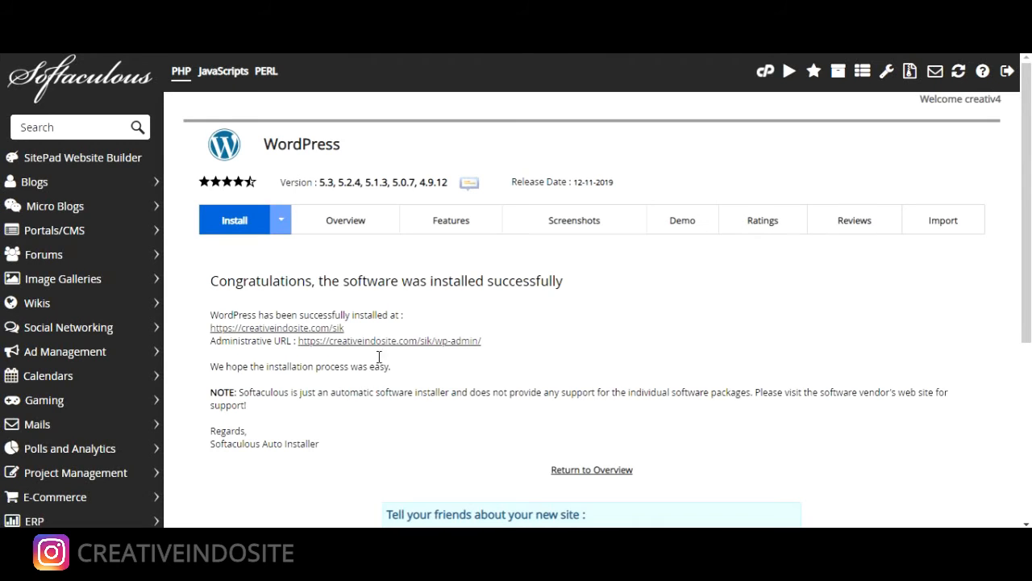
Follow the Administrative URL to the My Blog Dashboard and highlight its heading
click(382, 342)
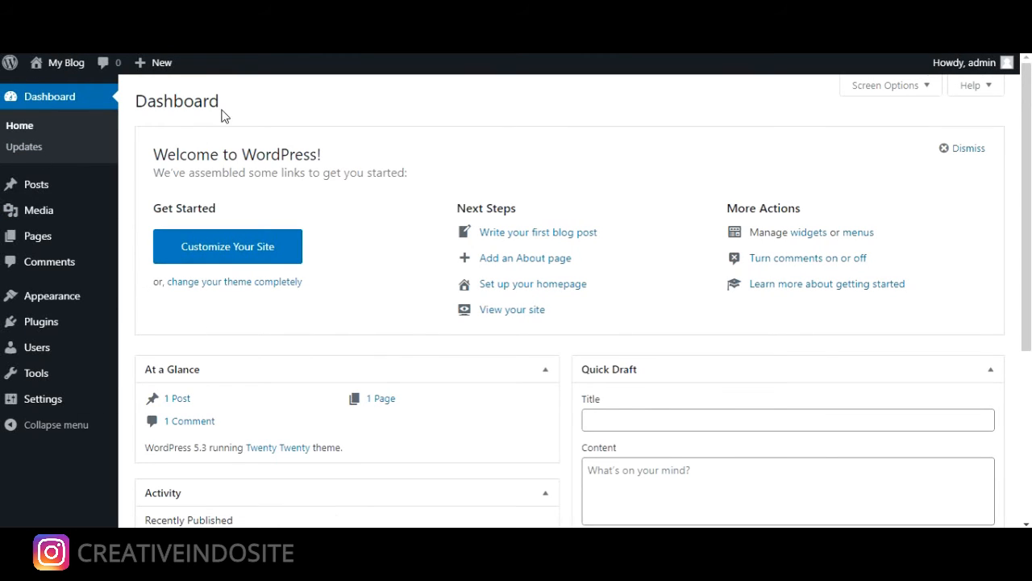
drag(231, 104, 134, 103)
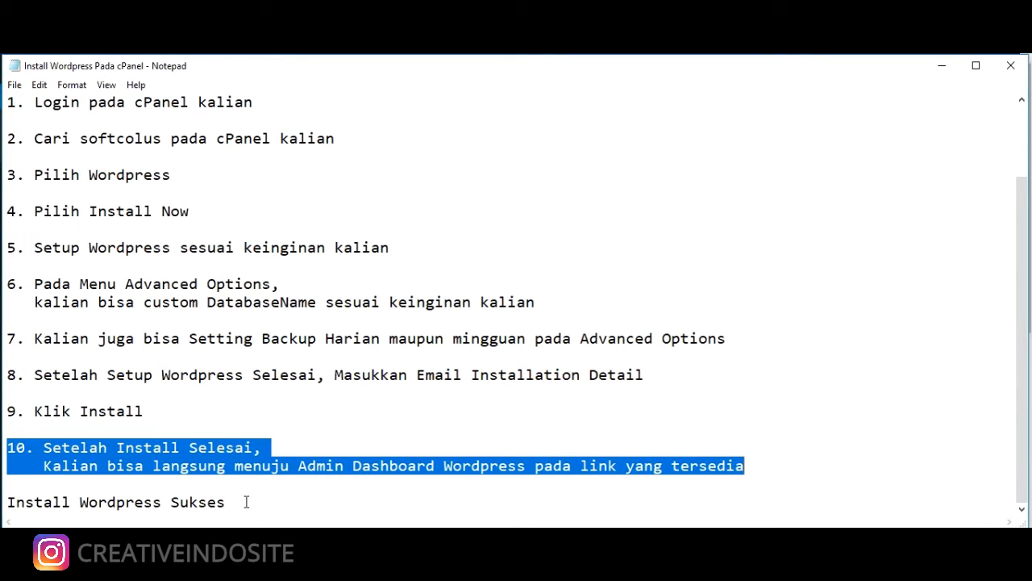
Add 'Terima Kasih sudah menonton video tutorial singkat ini.' and 'Semoga Bermanfaat' below 'Install Wordpress Sukses'
drag(246, 502, 3, 501)
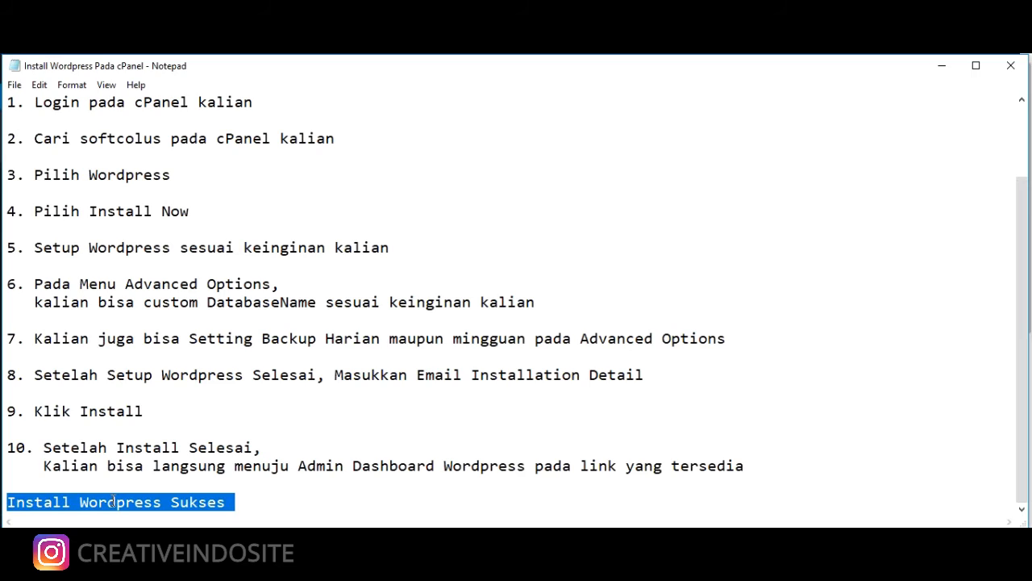
key(Left)
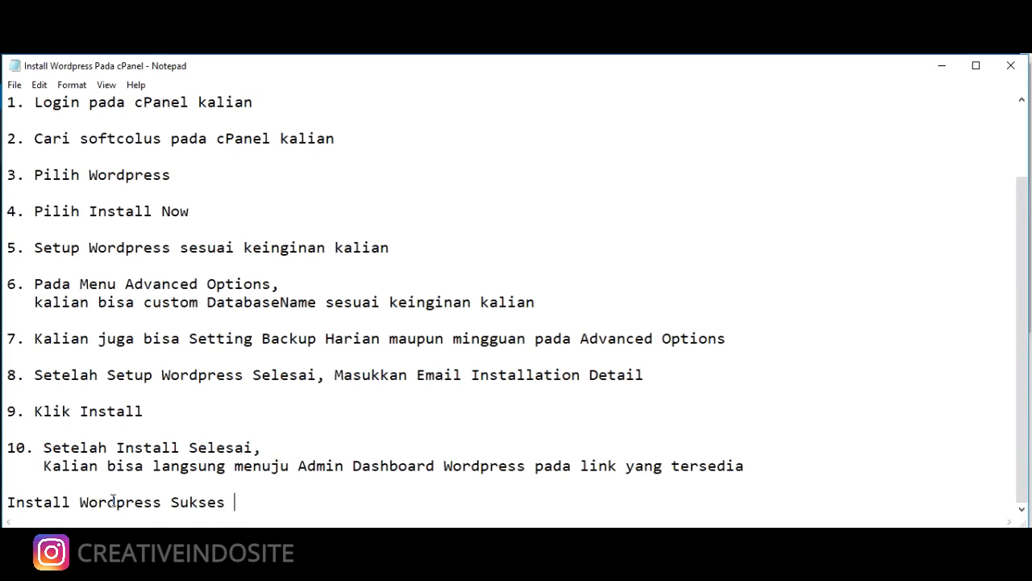
key(Return)
key(Return)
text(Terima OK)
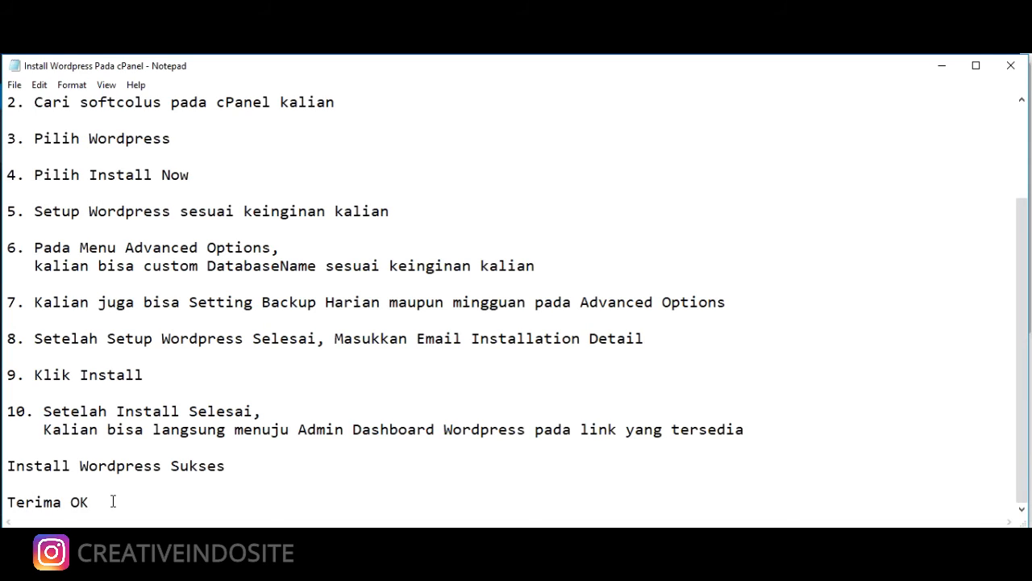
key(BackSpace)
key(BackSpace)
text(L)
text(Kasih sudah)
text( menonton)
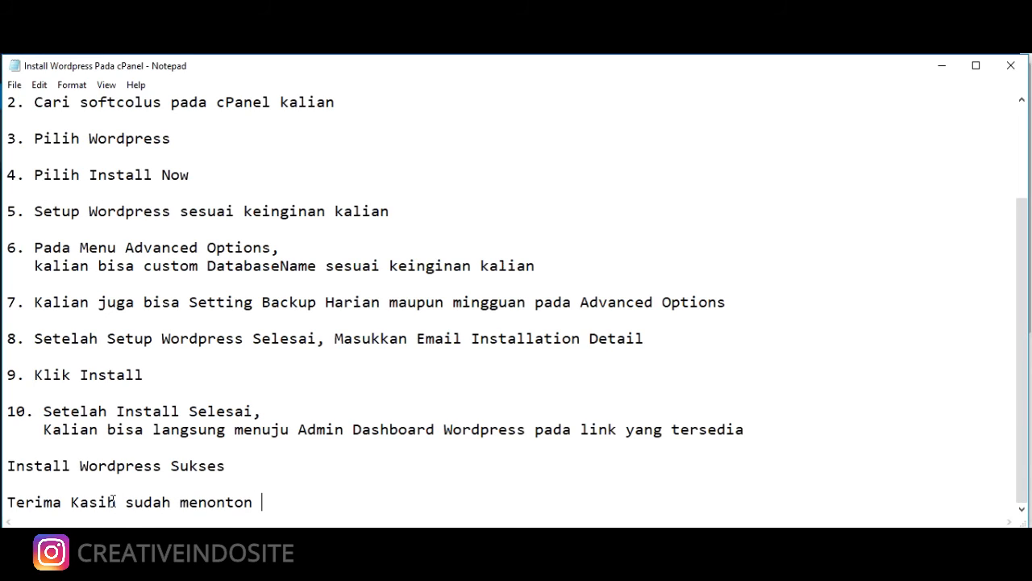
text( video tut)
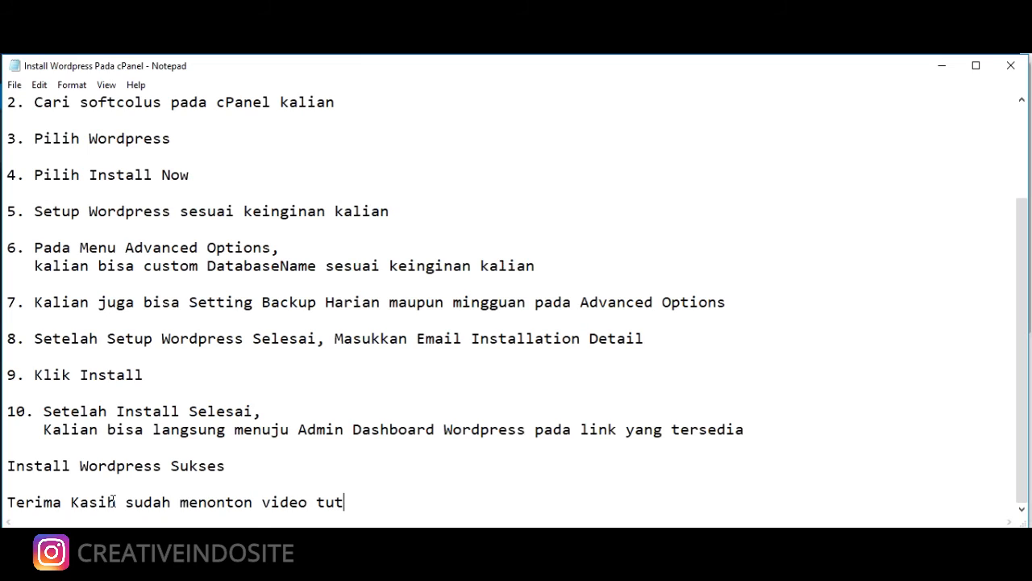
text(orial singkat )
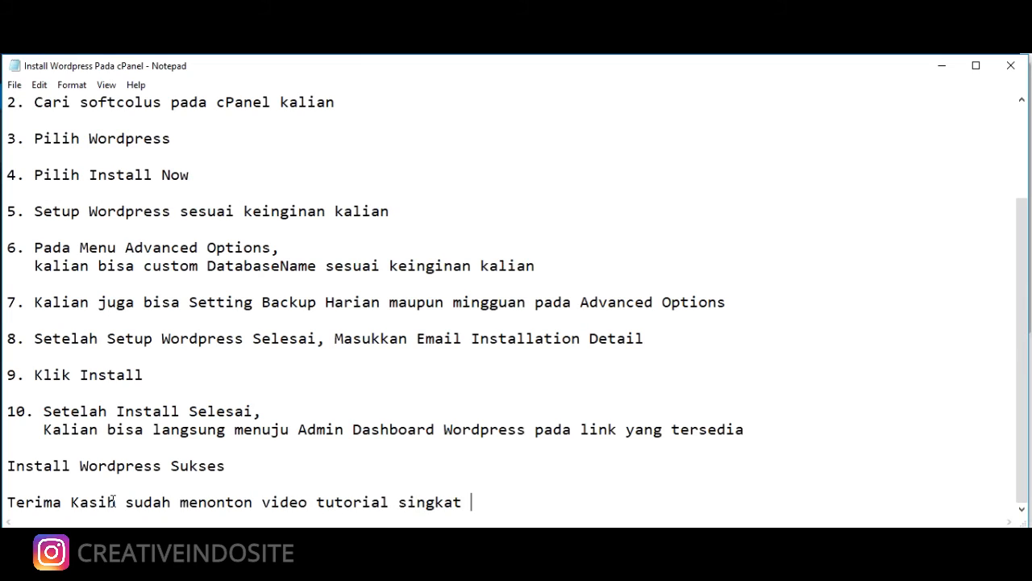
text(ini.)
key(Return)
key(Return)
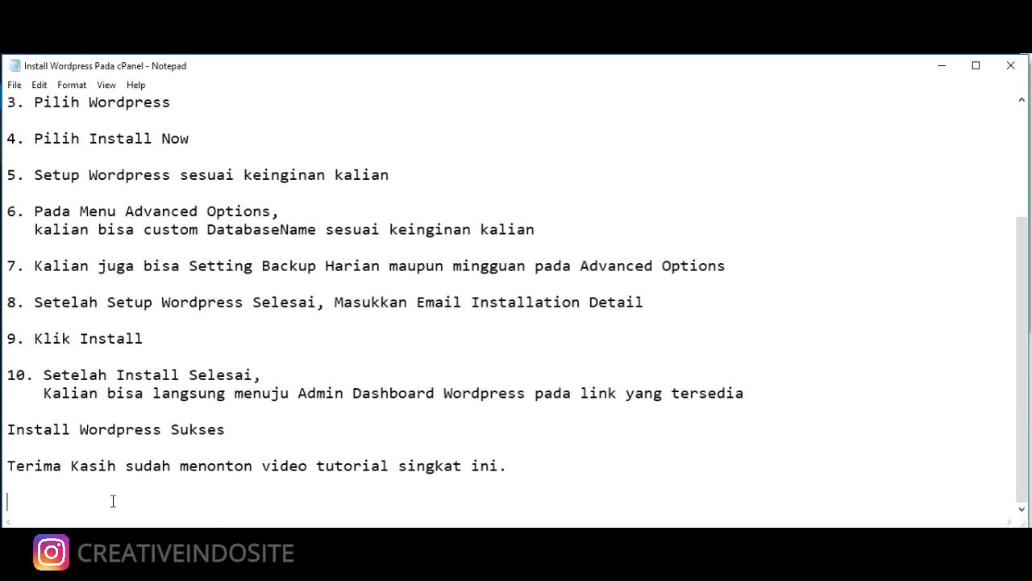
text(Semoga Berman)
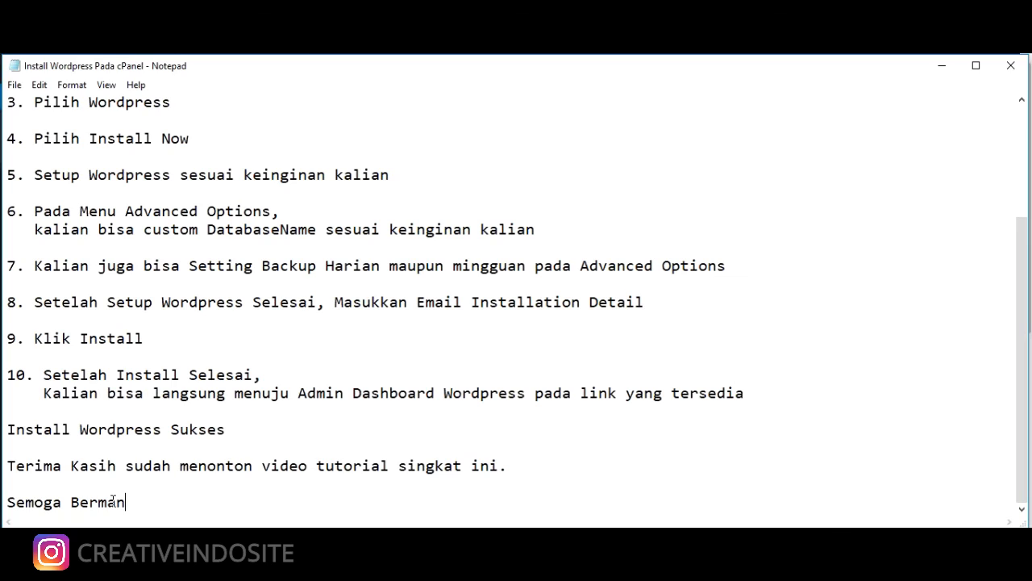
text(faat ')
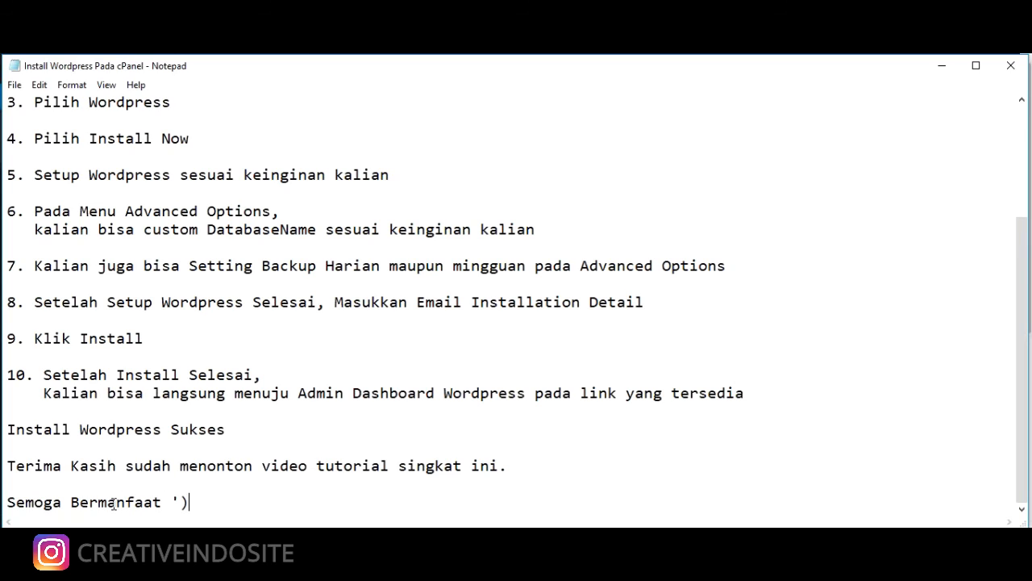